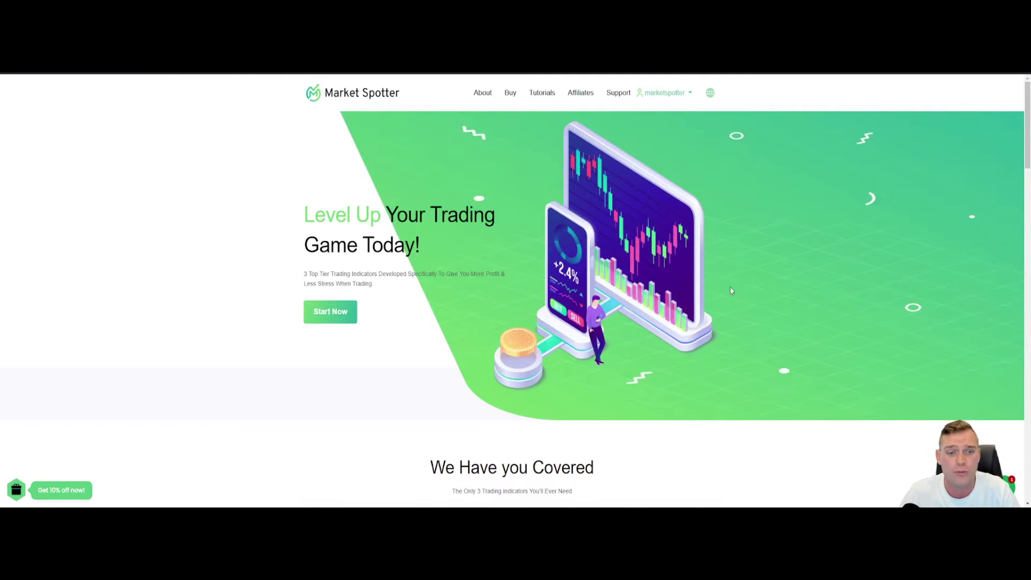
Scroll down the Market Spotter page to the booking calendar.
scroll(730, 293, "down", 8)
scroll(752, 298, "up", 2)
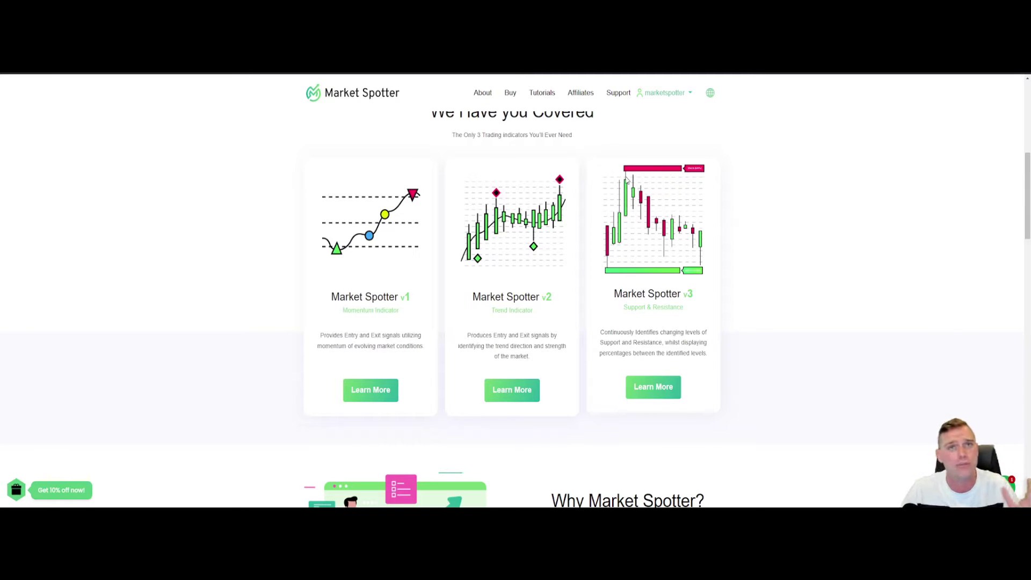
scroll(710, 311, "down", 15)
scroll(714, 319, "down", 3)
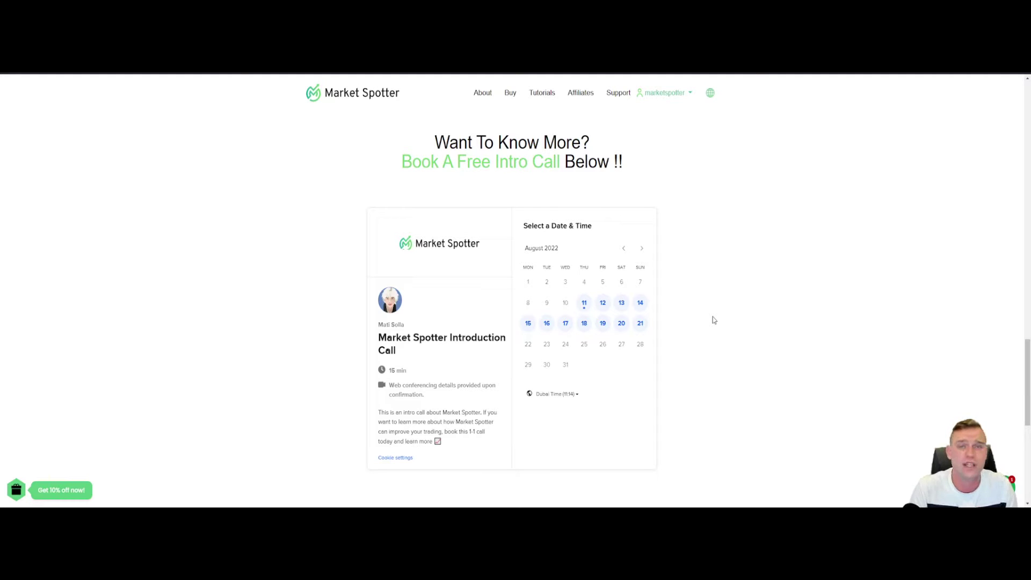
List the August 11 intro-call time slots, then scroll back up to the v1–v3 cards.
left_click(585, 303)
left_click(666, 322)
left_click(669, 331)
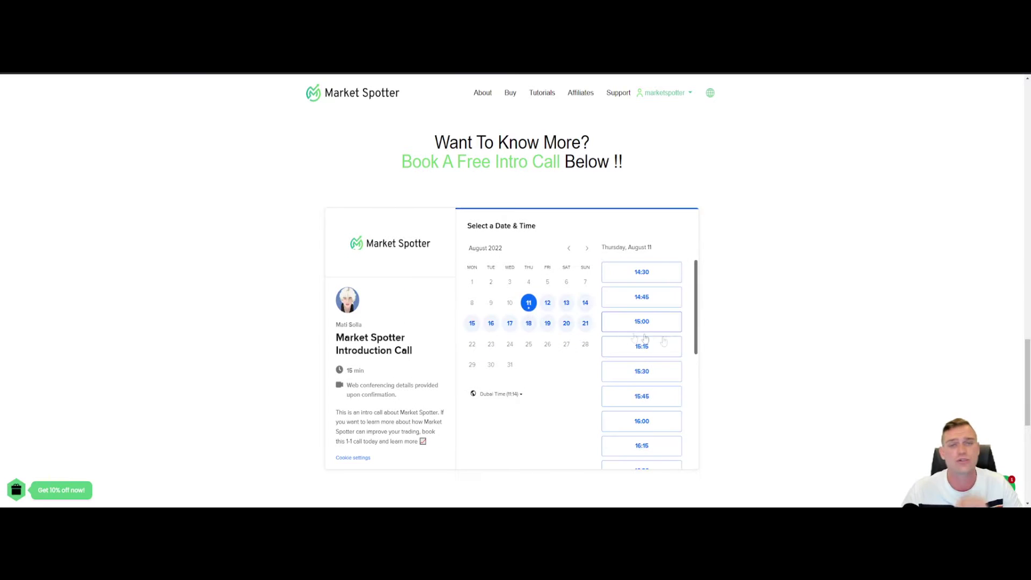
scroll(771, 344, "up", 4)
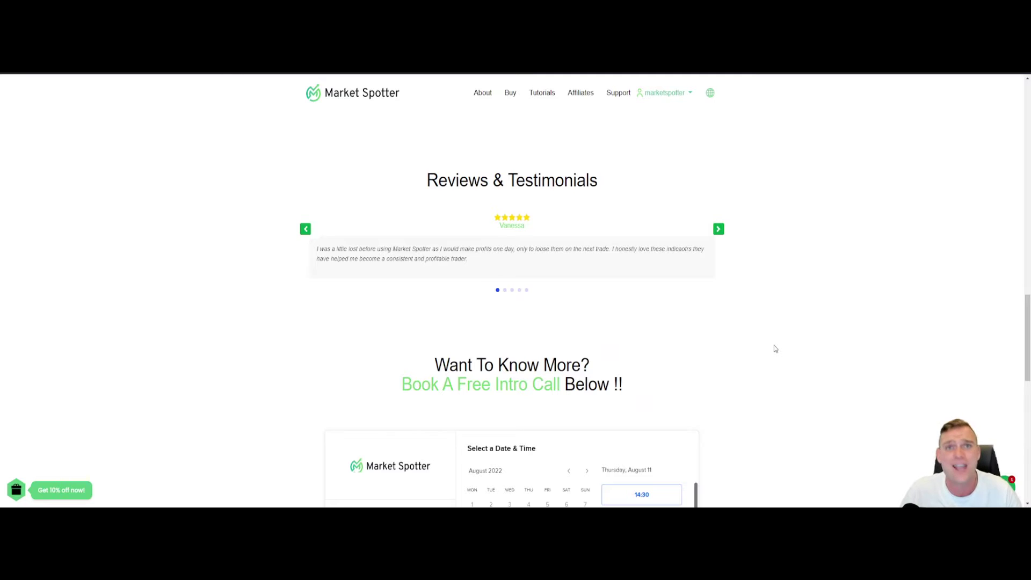
scroll(743, 290, "up", 10)
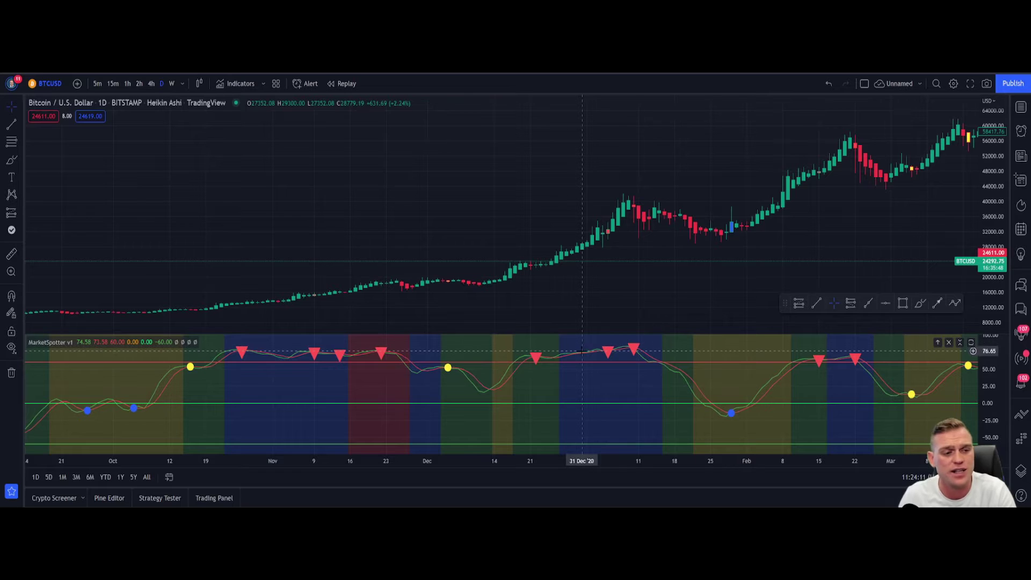
Switch to the freehand Brush drawing tool.
left_click(11, 160)
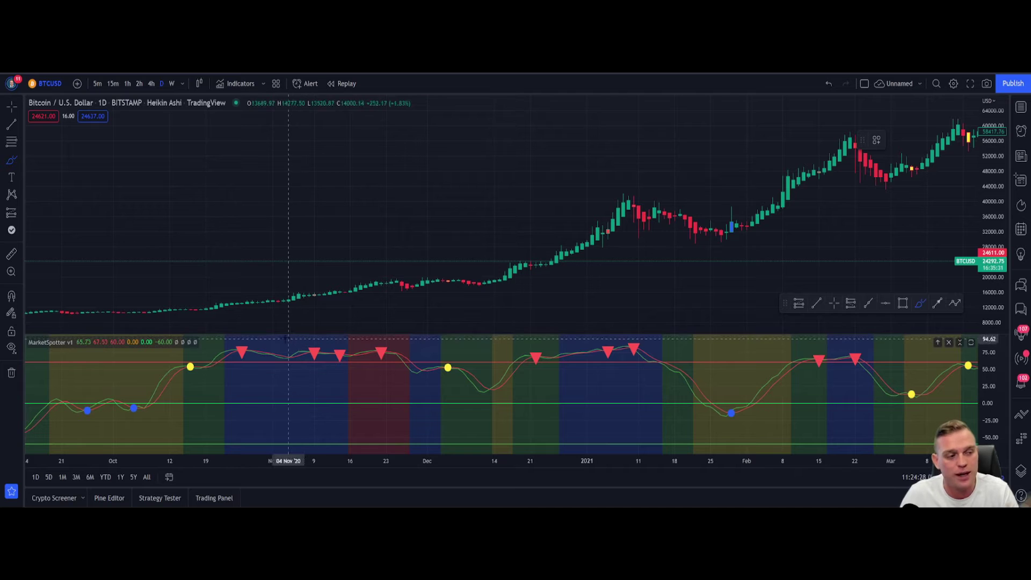
Sketch a circle over the sell signals and an arrow with arrowhead, then undo them.
left_click_drag(259, 340, 376, 358)
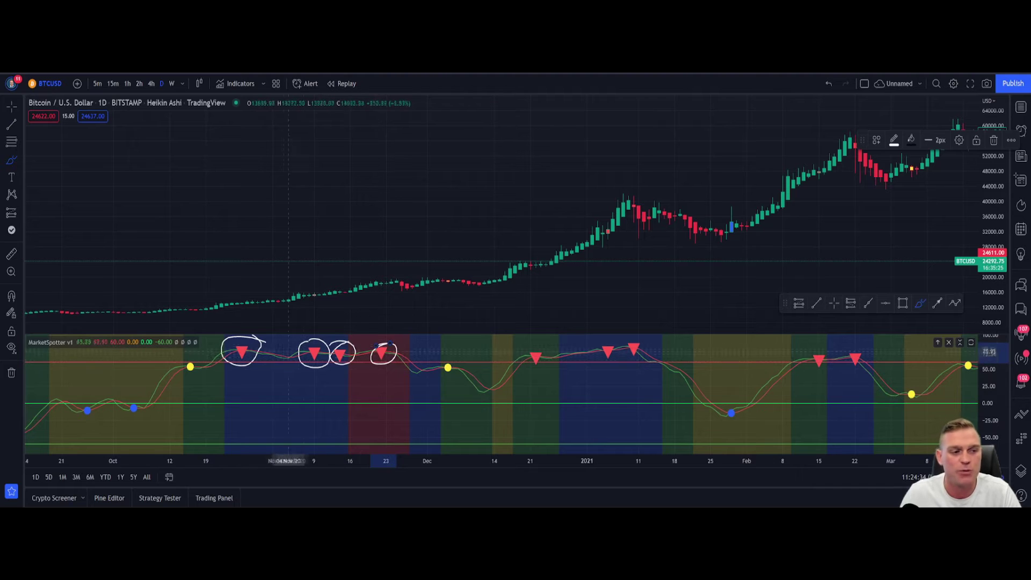
left_click_drag(213, 304, 448, 206)
left_click_drag(433, 203, 381, 204)
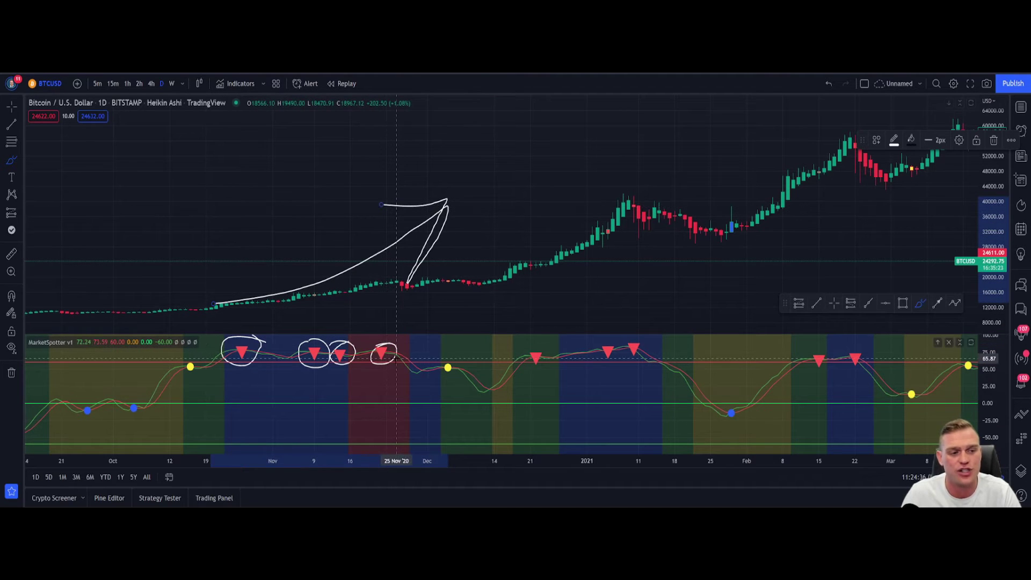
key("ctrl+z")
key("ctrl+z")
key("ctrl+z")
key("ctrl+z")
key("ctrl+z")
key("ctrl+z")
Redraw freehand arrows on the price chart and a circle around the red sell triangles.
mouse_move(236, 305)
left_mouse_down()
mouse_move(373, 231)
mouse_move(315, 225)
left_mouse_up()
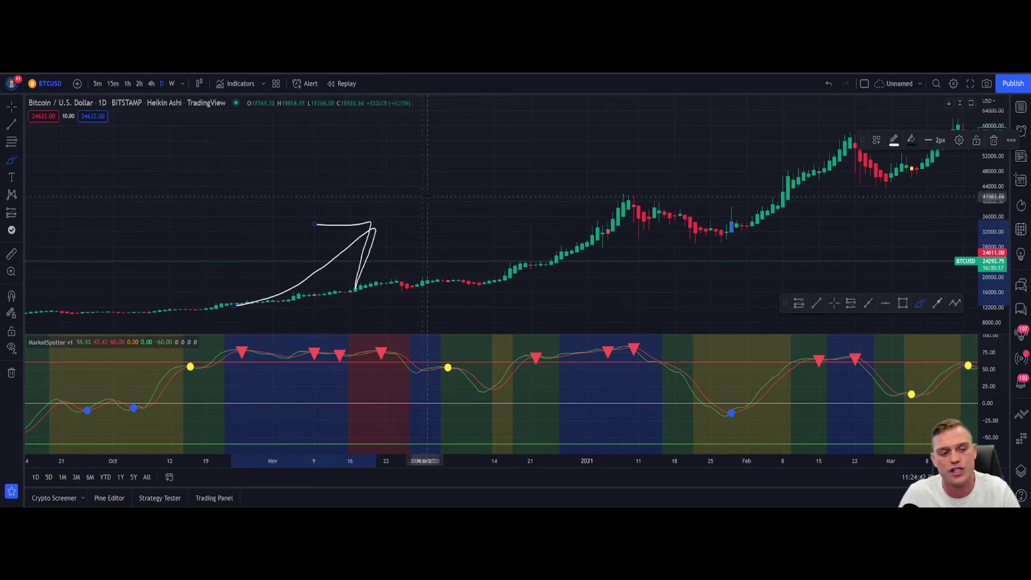
mouse_move(223, 350)
left_mouse_down()
mouse_move(406, 349)
mouse_move(365, 336)
left_mouse_up()
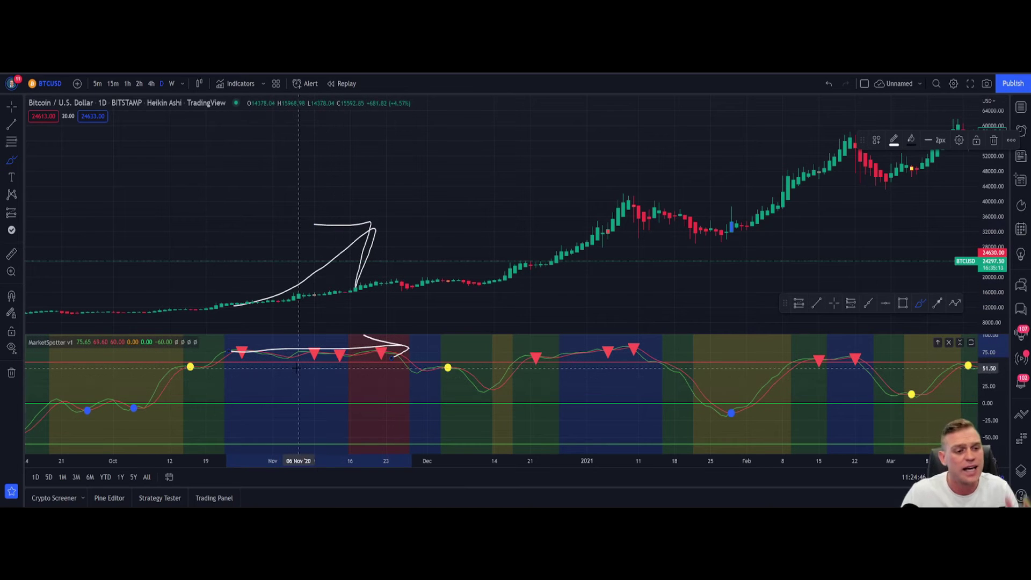
mouse_move(311, 370)
left_mouse_down()
mouse_move(338, 356)
mouse_move(298, 345)
mouse_move(226, 368)
mouse_move(256, 359)
left_mouse_up()
mouse_move(223, 311)
left_mouse_down()
mouse_move(400, 249)
mouse_move(386, 304)
left_mouse_up()
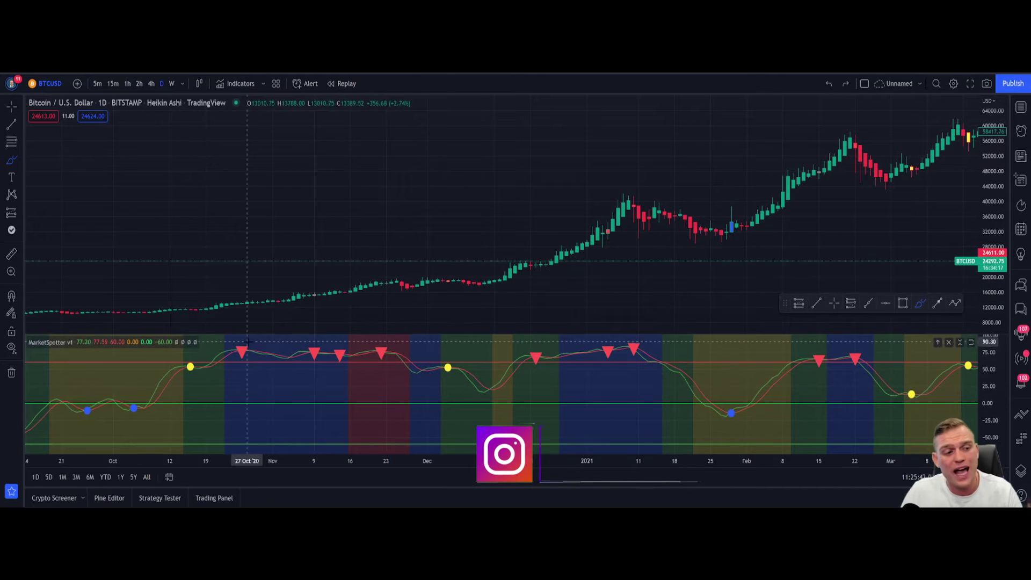
Circle each of the four red sell triangles and draw an arrow along the price rise, then undo.
left_click_drag(248, 342, 246, 342)
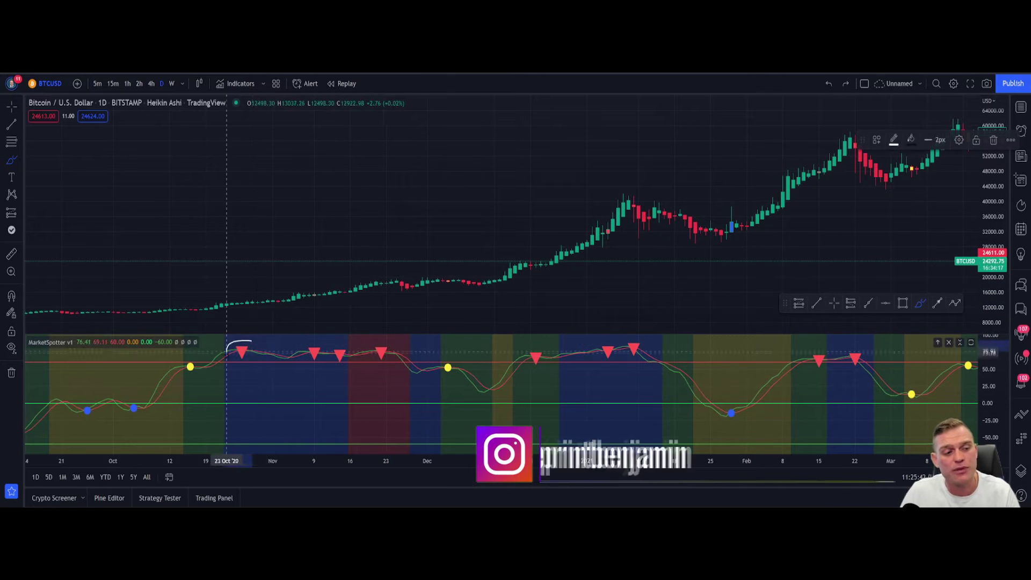
left_click_drag(317, 342, 329, 349)
mouse_move(345, 343)
left_mouse_down()
mouse_move(334, 354)
mouse_move(355, 350)
left_mouse_up()
mouse_move(379, 342)
left_mouse_down()
mouse_move(368, 354)
mouse_move(391, 352)
mouse_move(379, 342)
left_mouse_up()
mouse_move(218, 289)
left_mouse_down()
mouse_move(444, 210)
mouse_move(424, 271)
left_mouse_up()
left_click_drag(350, 203, 460, 192)
key("ctrl+z")
key("ctrl+z")
key("ctrl+z")
key("ctrl+z")
key("ctrl+z")
key("ctrl+z")
key("ctrl+z")
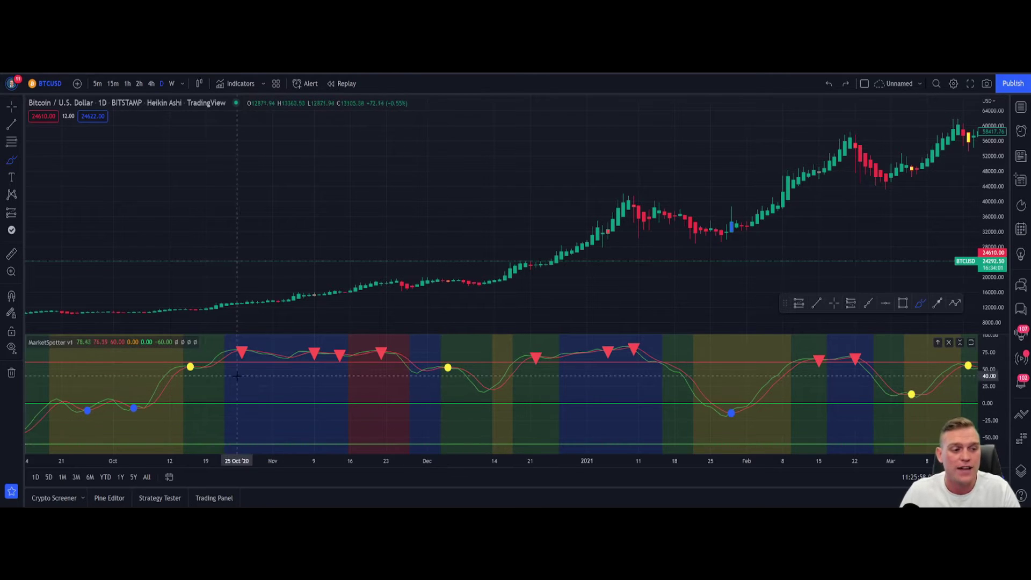
Circle the first red sell triangles and redraw the price arrow, undoing each stroke with Ctrl+Z.
left_click_drag(247, 361, 246, 360)
left_click_drag(305, 345, 340, 346)
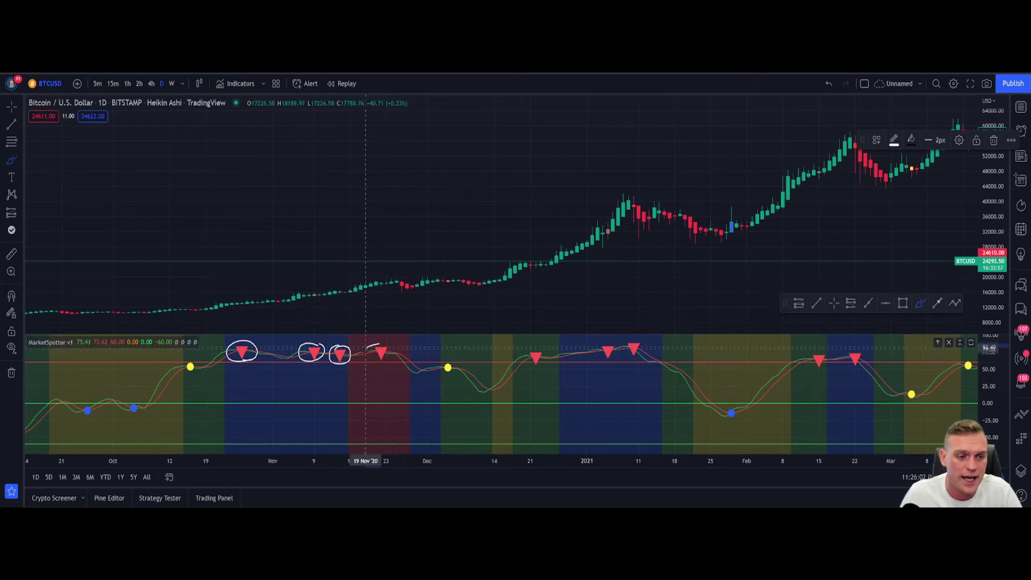
key("ctrl+z")
key("ctrl+z")
key("ctrl+z")
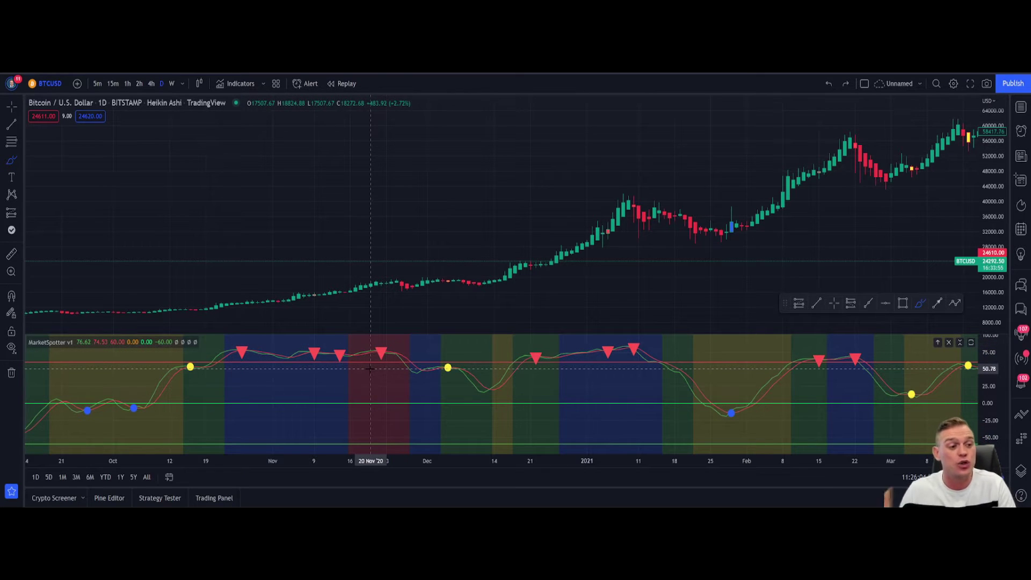
mouse_move(263, 303)
left_mouse_down()
mouse_move(423, 235)
mouse_move(433, 279)
mouse_move(387, 217)
left_mouse_up()
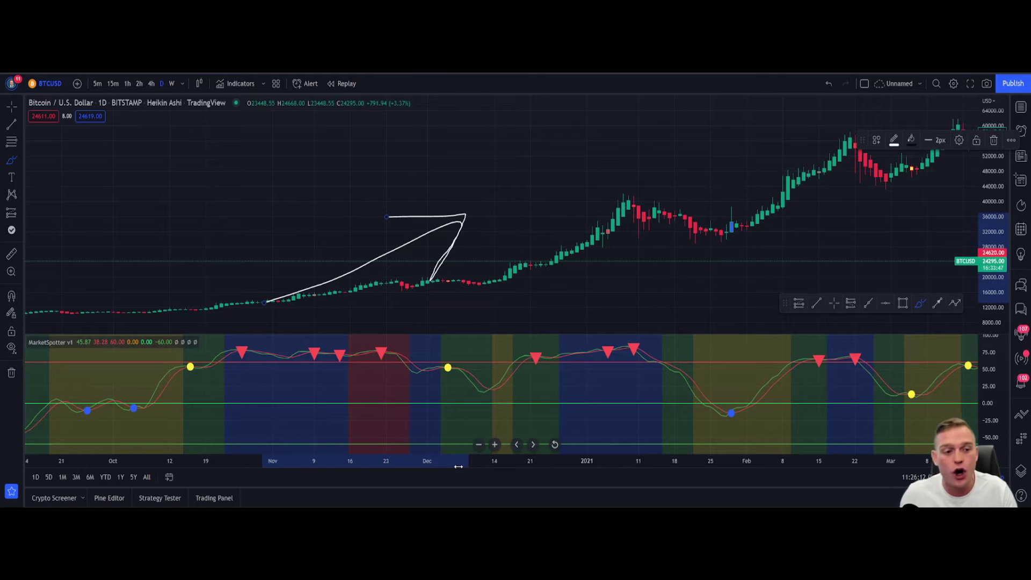
key("ctrl+z")
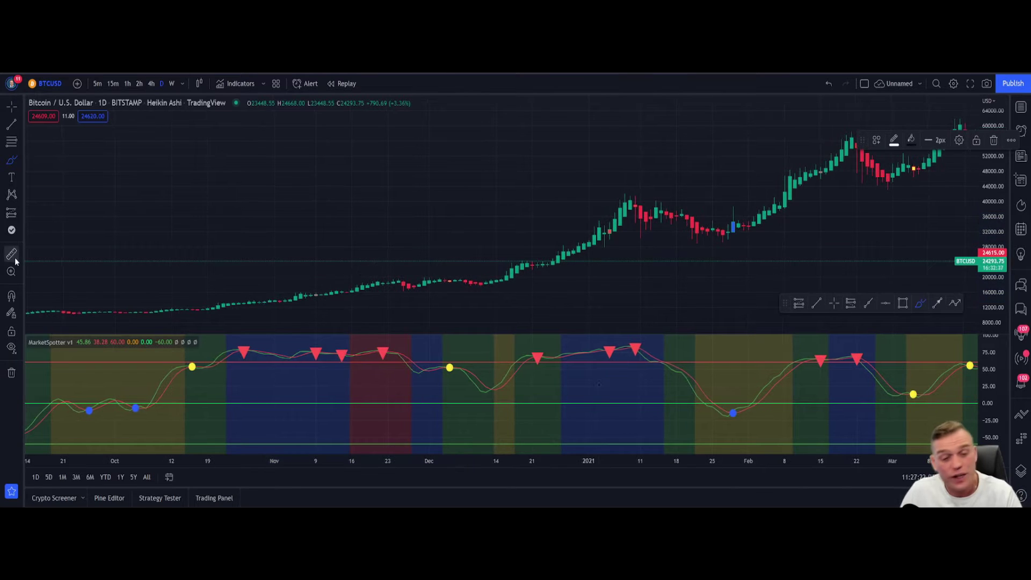
left_click(12, 254)
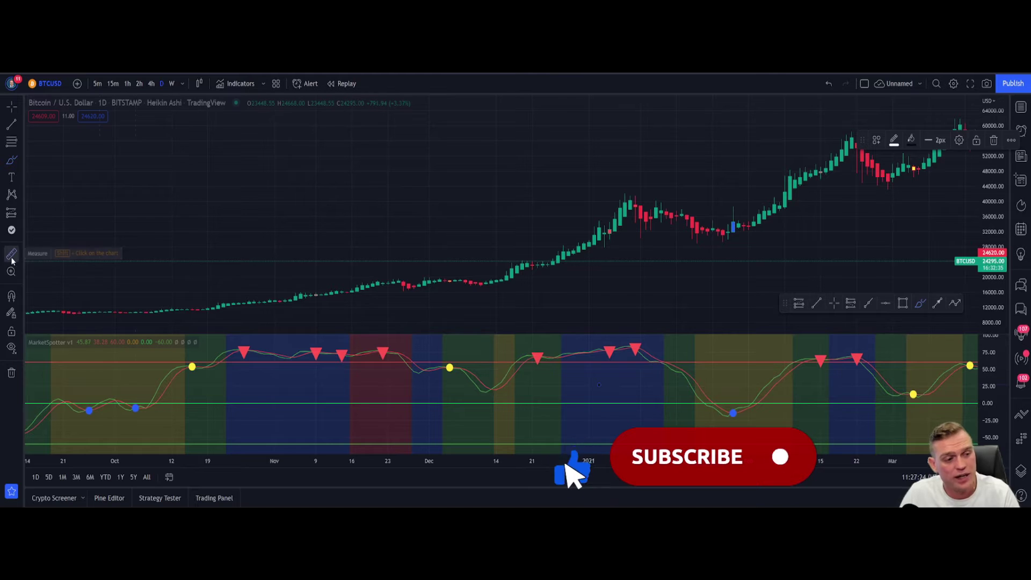
left_click(136, 311)
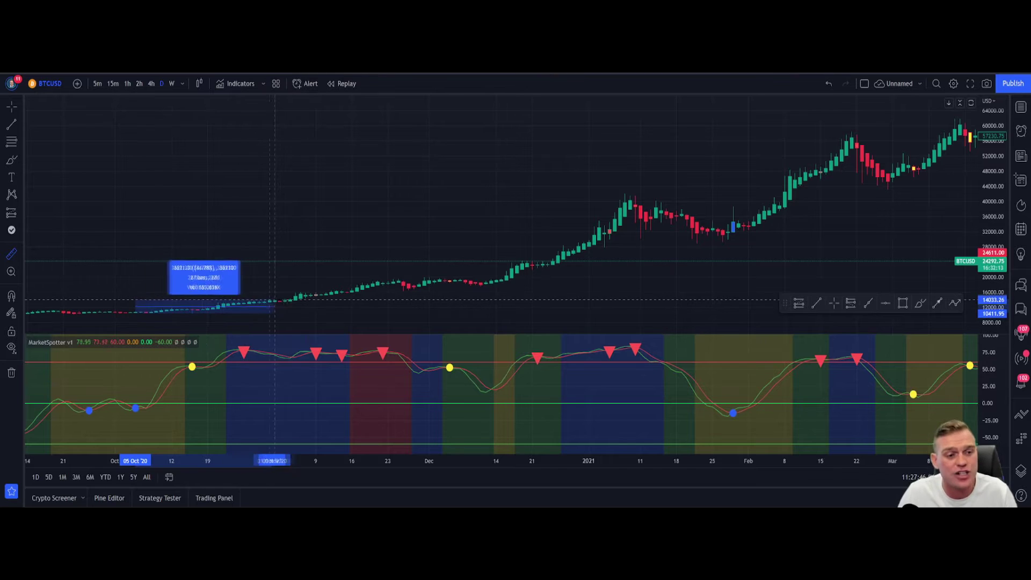
key("Escape")
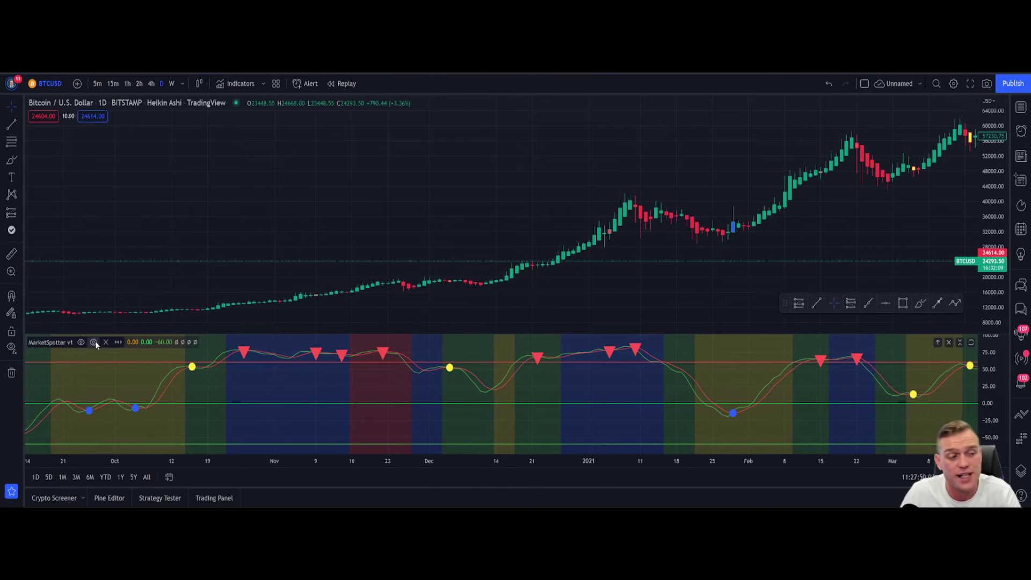
In the MarketSpotter v1 Inputs settings, set Strong Sell OB Level to 80 and apply it.
left_click(94, 341)
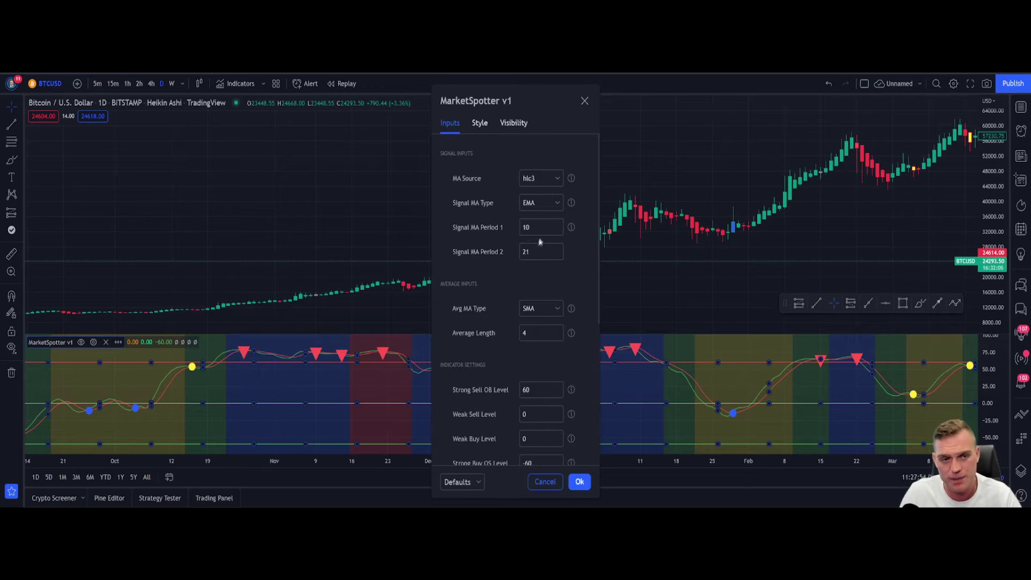
scroll(513, 277, "down", 3)
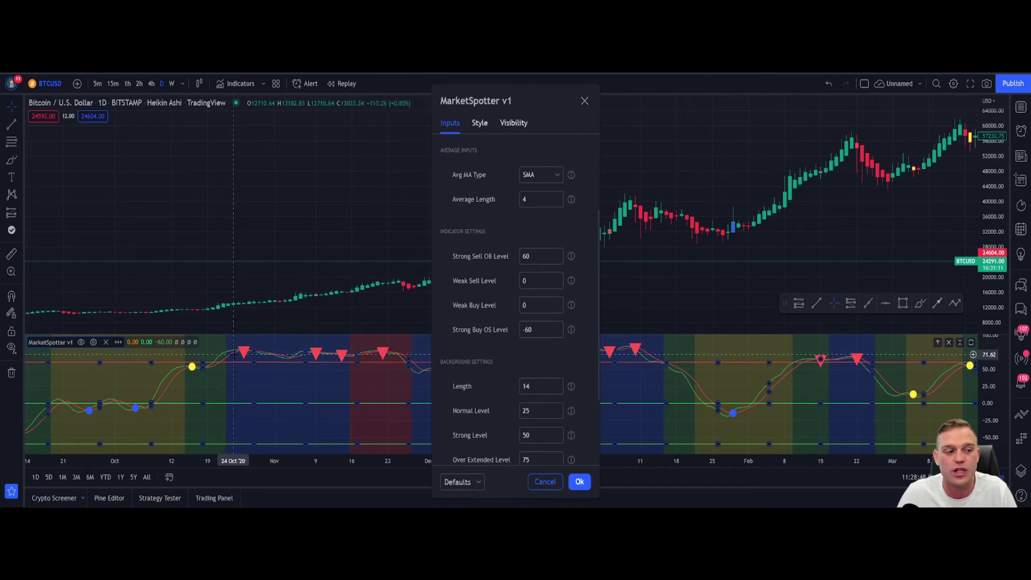
left_click_drag(532, 100, 684, 98)
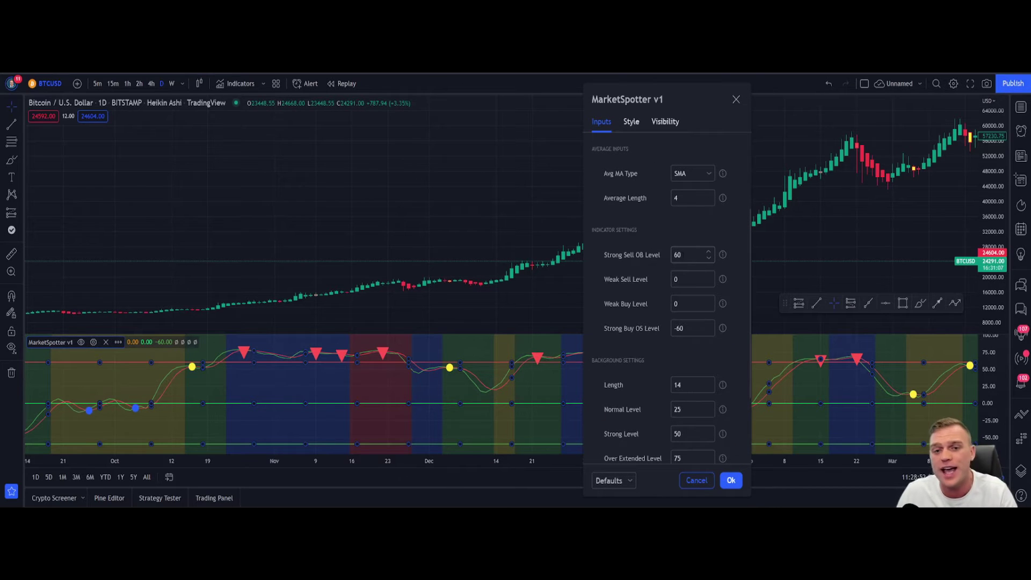
left_click(639, 257)
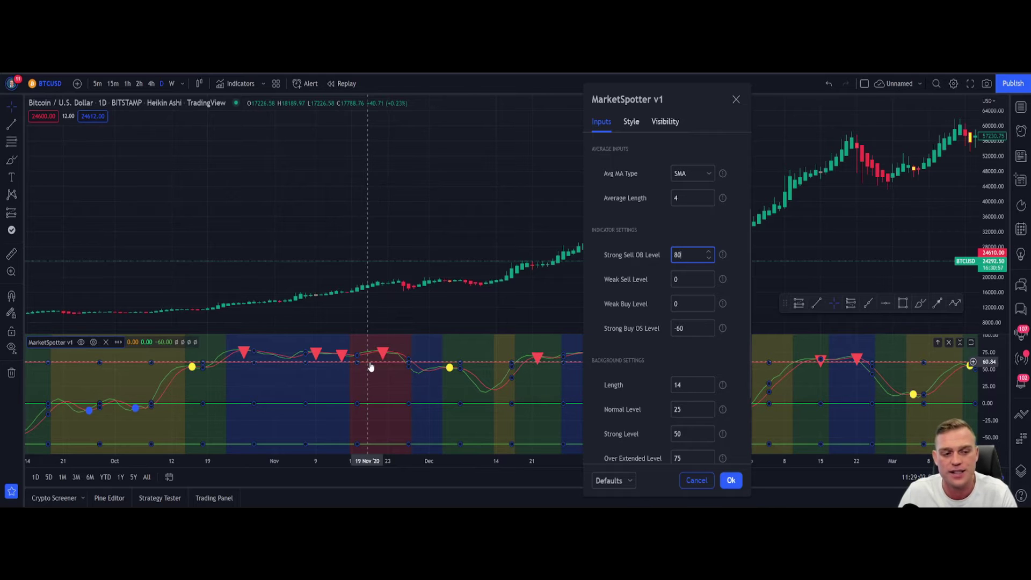
key("Return")
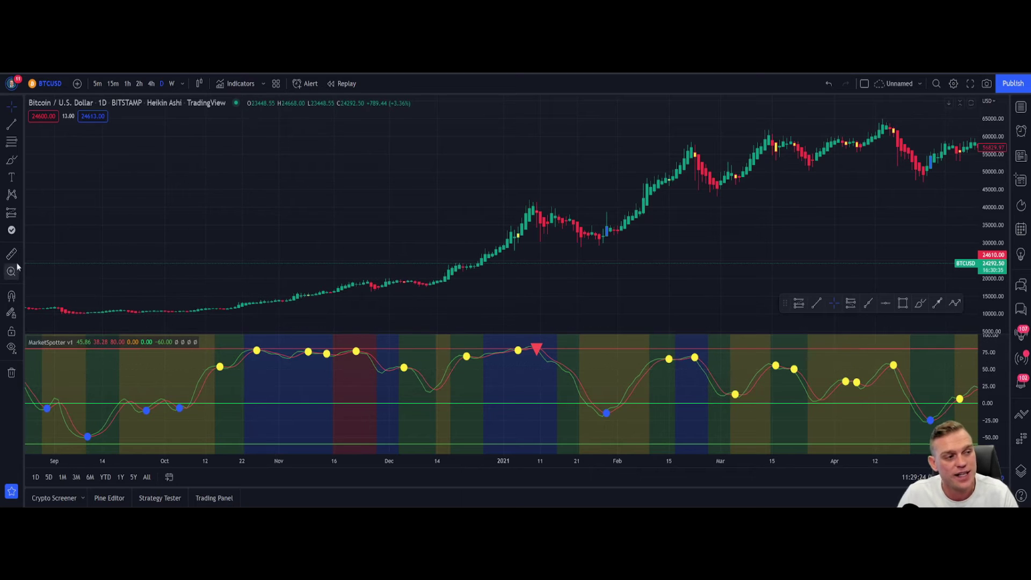
Measure the price range from 06 Oct '20 to 25 Oct '20, then clear it.
scroll(520, 269, "down", 1)
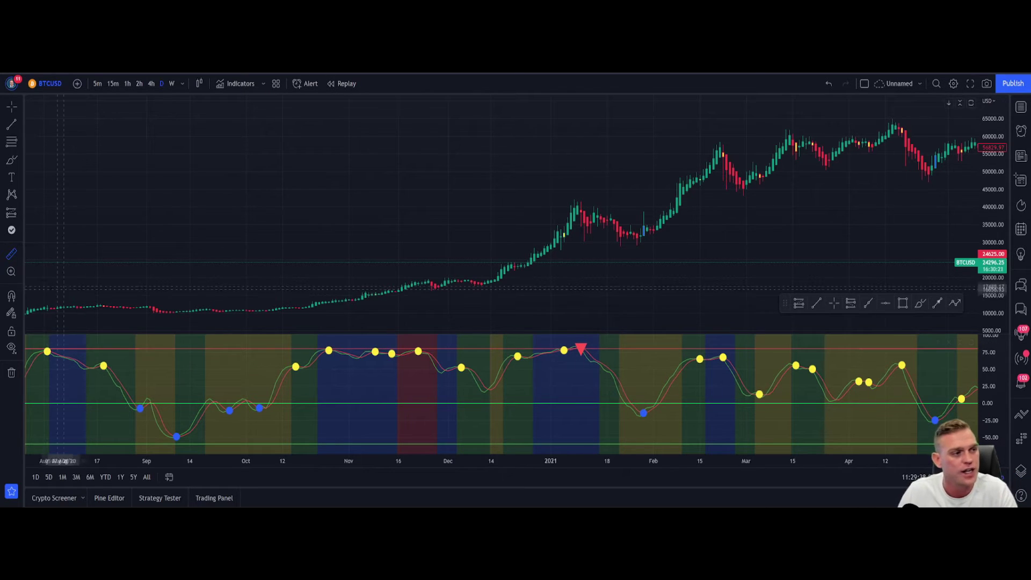
left_click(255, 408)
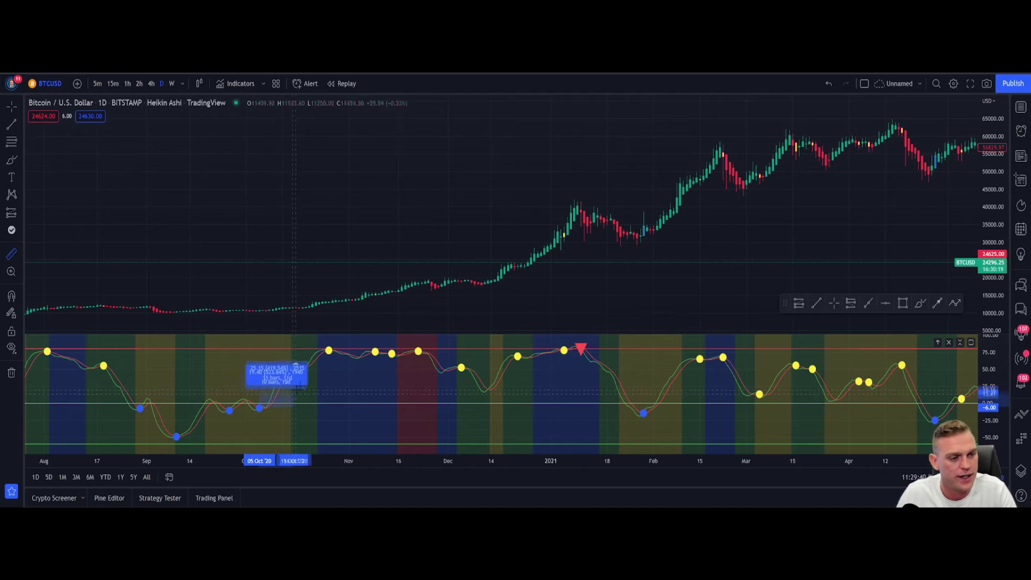
left_click(35, 279)
left_click(11, 254)
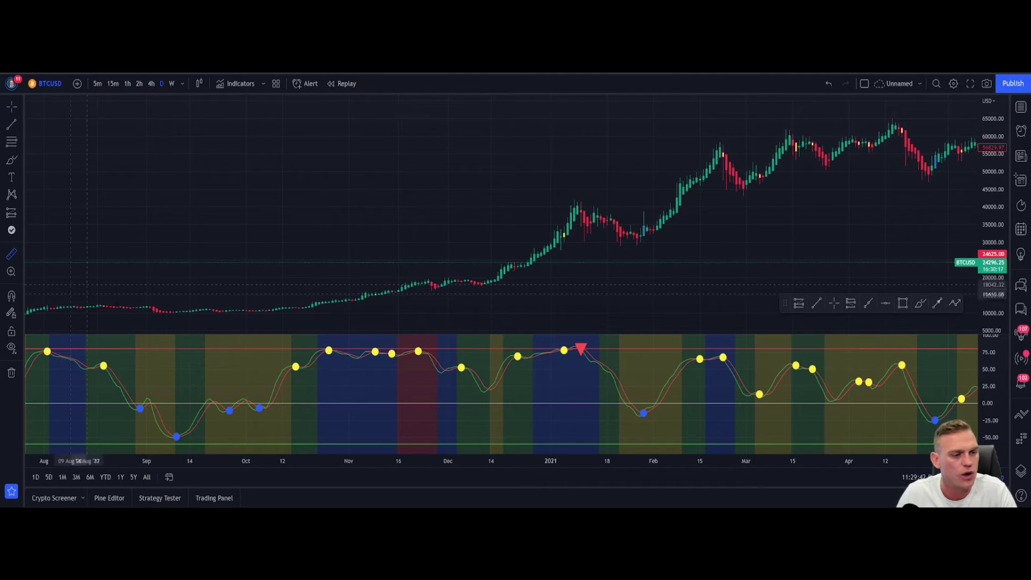
left_click(262, 311)
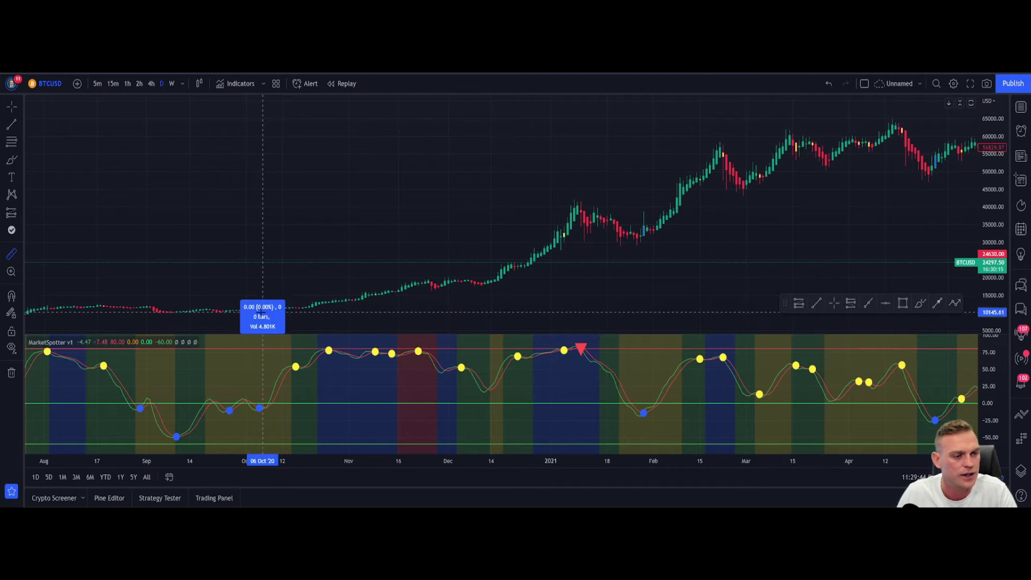
left_click(325, 304)
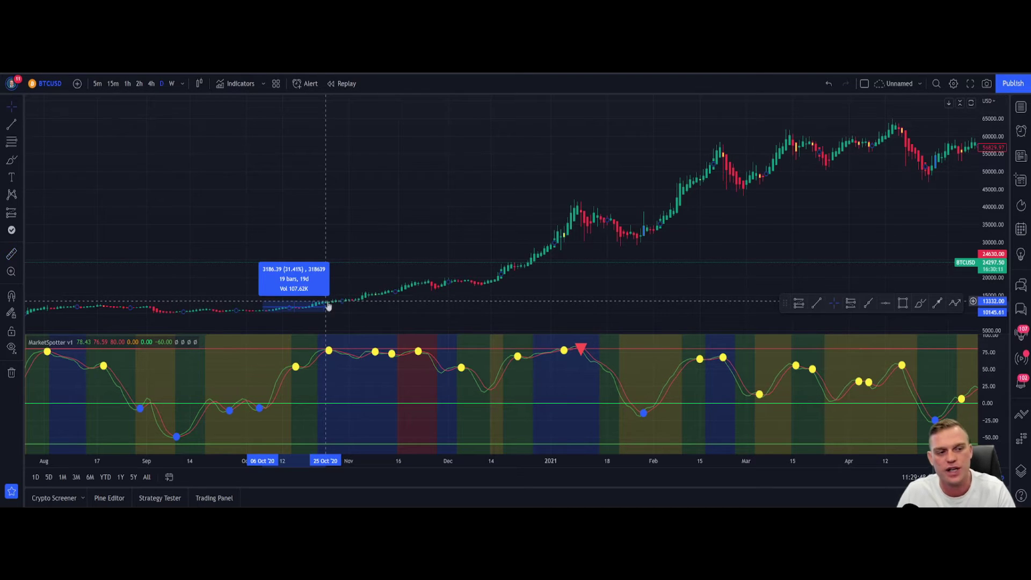
left_click(428, 311)
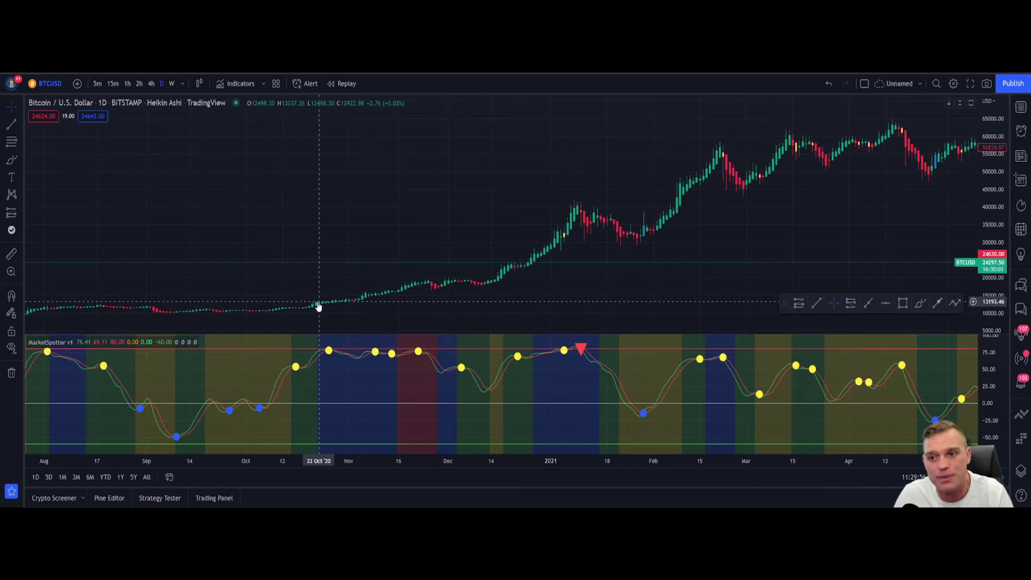
Activate the Measure tool with Shift and zoom the chart in on autumn 2020.
key("shift")
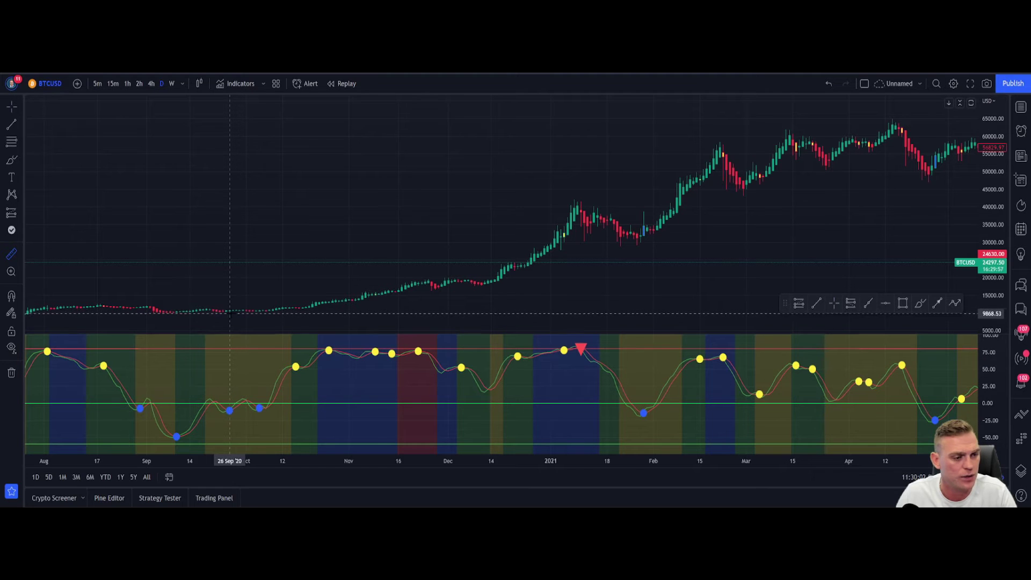
scroll(230, 313, "up", 5)
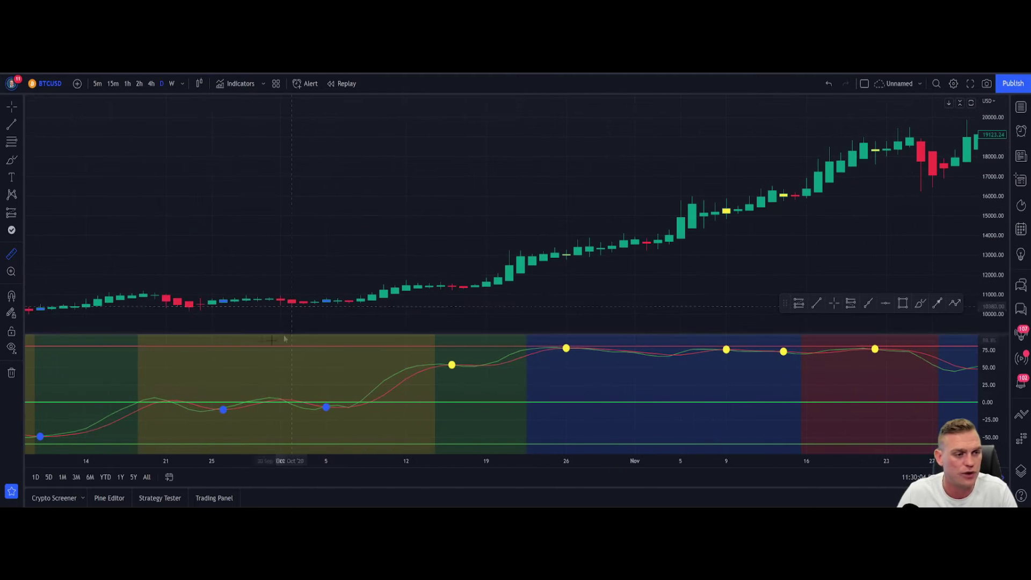
scroll(335, 325, "up", 3)
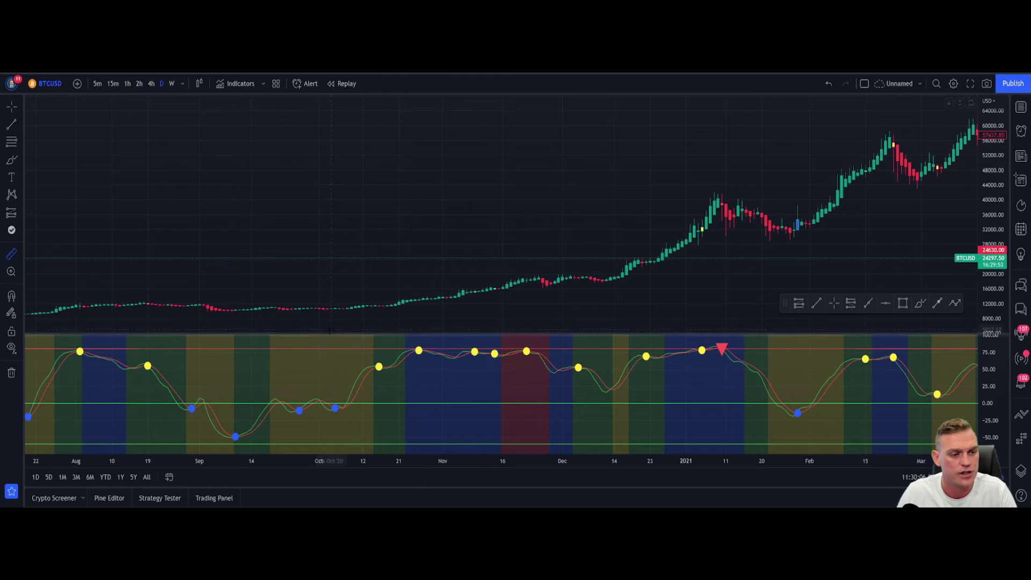
Measure the 04 Oct '20 low to the early-2021 high (about +267.62% over 98 days), then clear it.
left_click(335, 311)
scroll(927, 232, "down", 2)
scroll(928, 232, "down", 2)
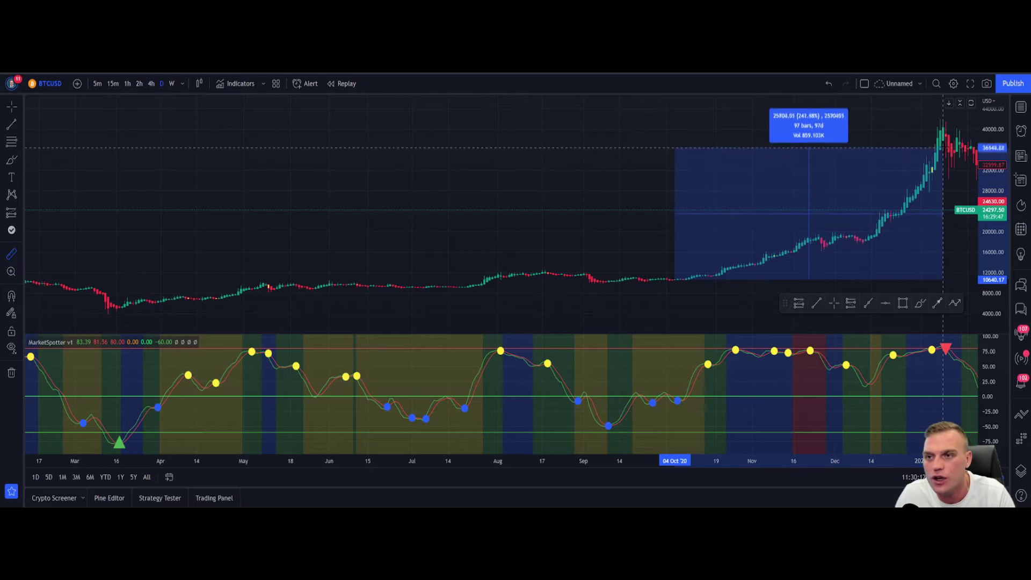
left_click(946, 133)
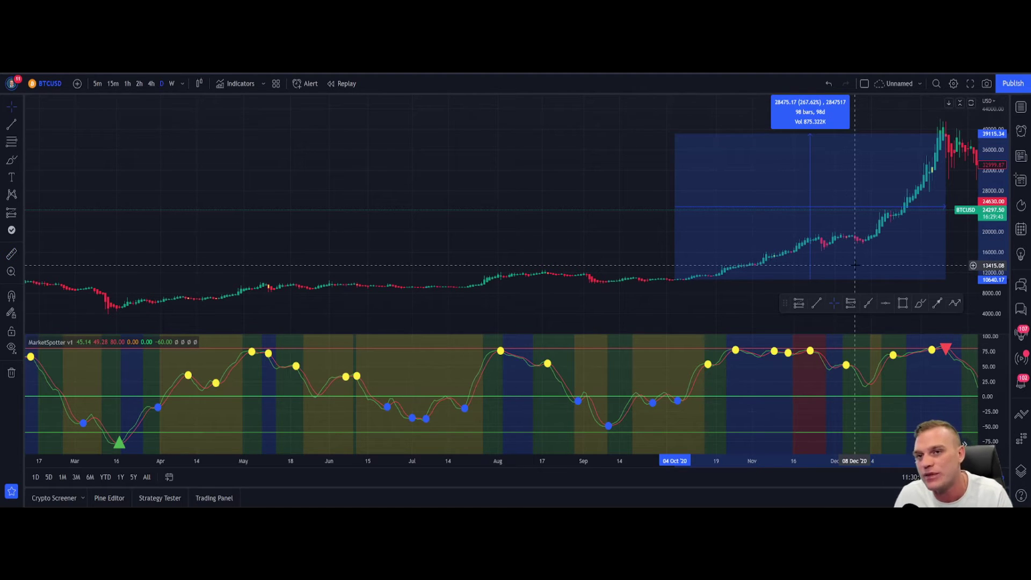
left_click(714, 384)
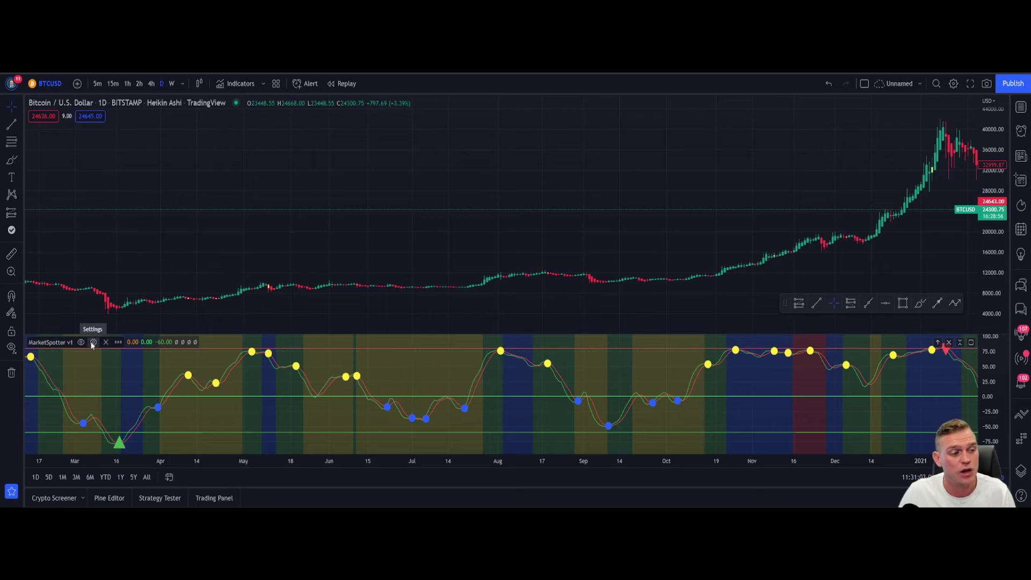
Change the MarketSpotter v1 Strong Buy OS Level from -60 to -80 and apply it.
left_click(93, 342)
scroll(536, 424, "down", 1)
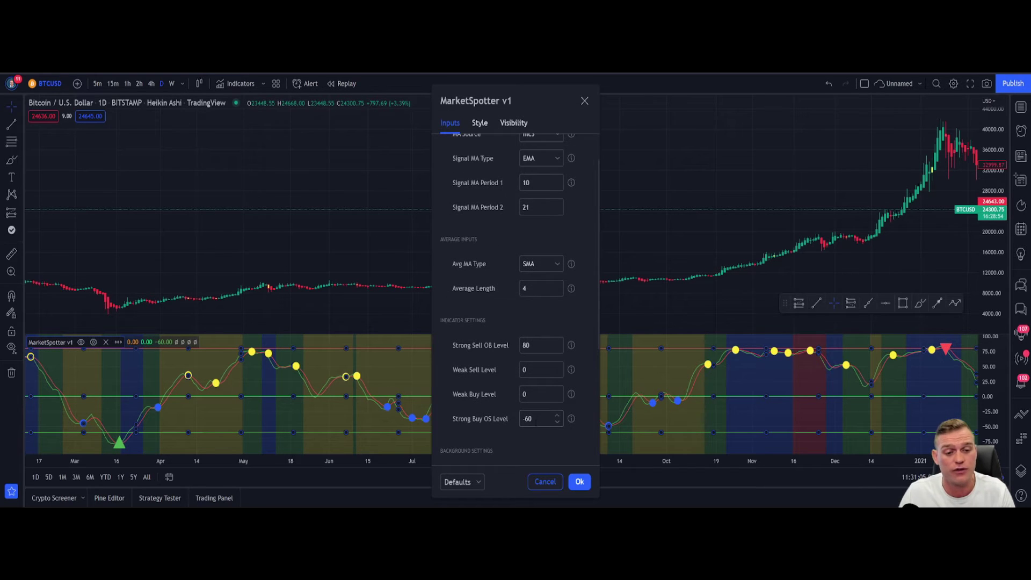
left_click(537, 419)
key("BackSpace")
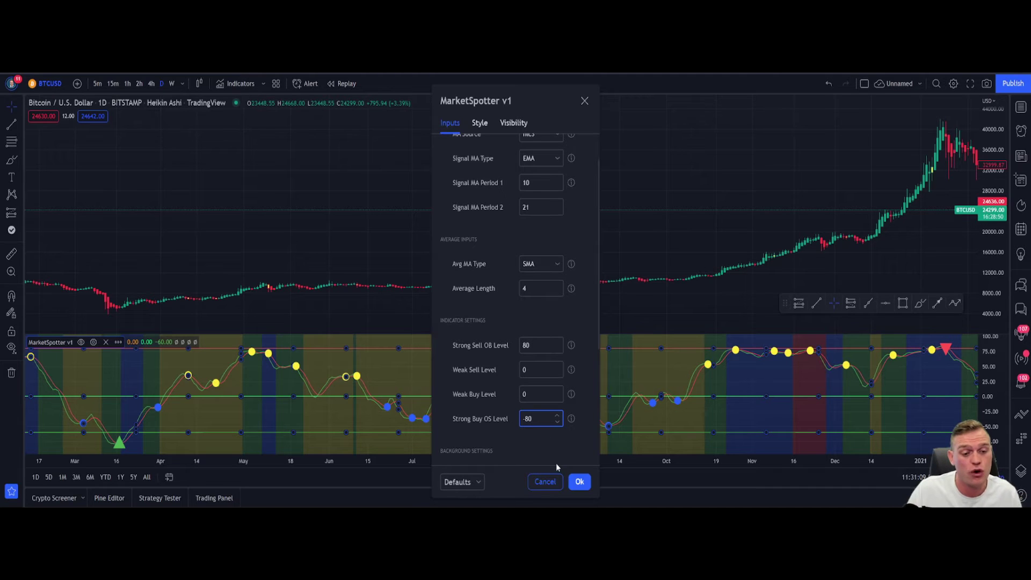
left_click(578, 482)
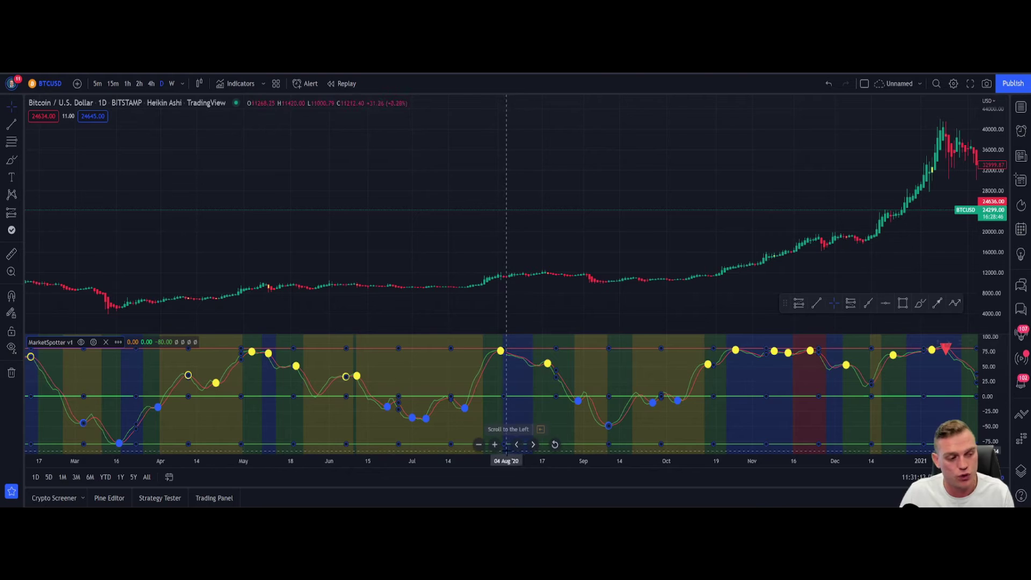
left_click(478, 444)
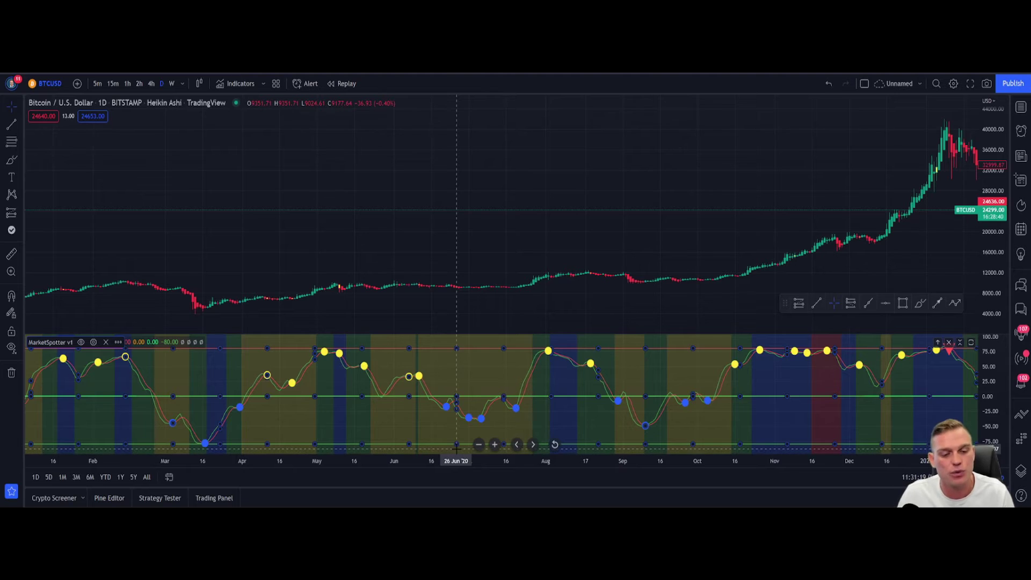
Reopen the MarketSpotter v1 settings, browse the Inputs, and switch to the Style tab.
scroll(457, 447, "down", 2)
scroll(456, 449, "down", 2)
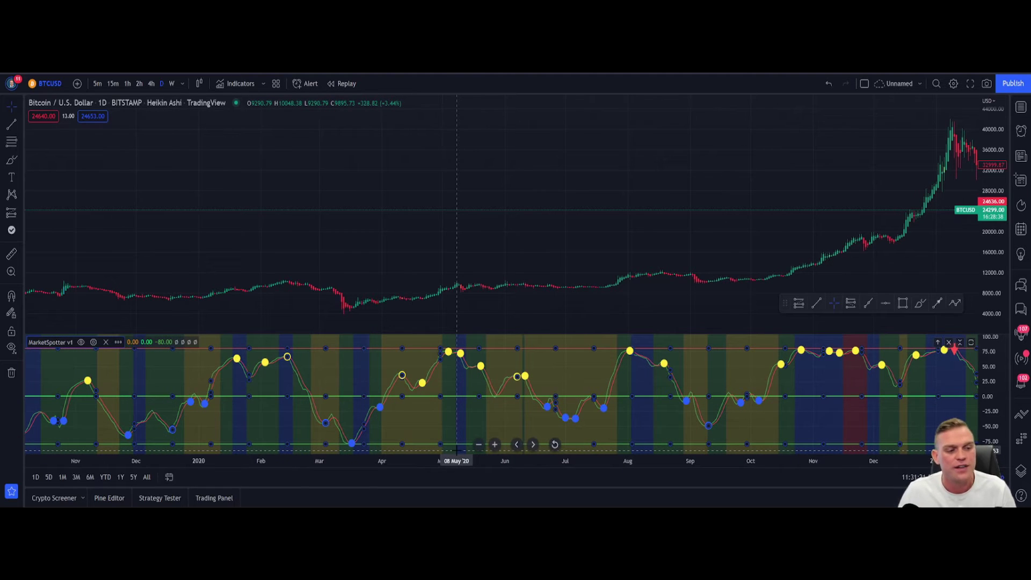
scroll(752, 354, "up", 2)
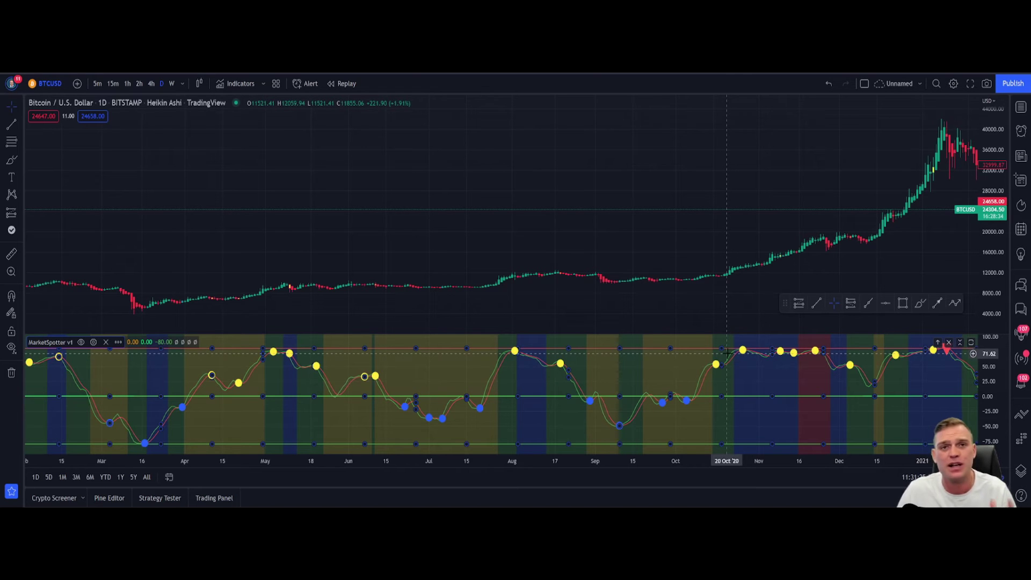
left_click(93, 342)
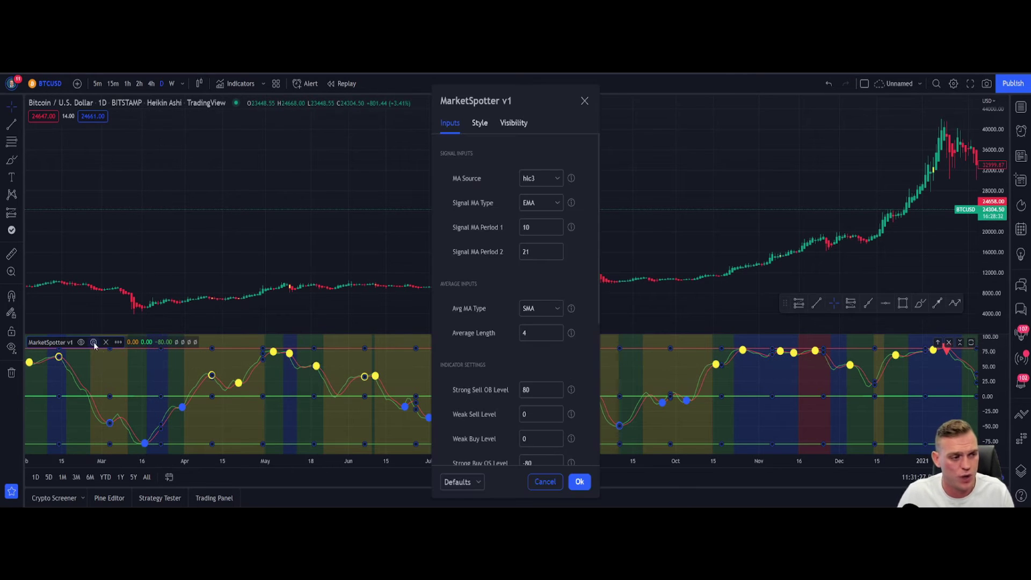
scroll(467, 312, "down", 5)
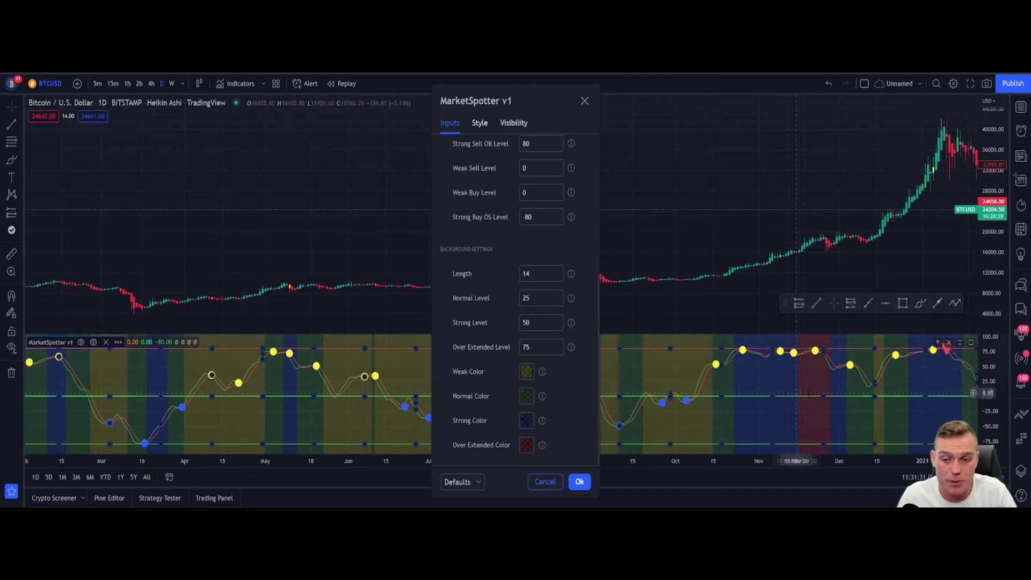
scroll(533, 424, "up", 5)
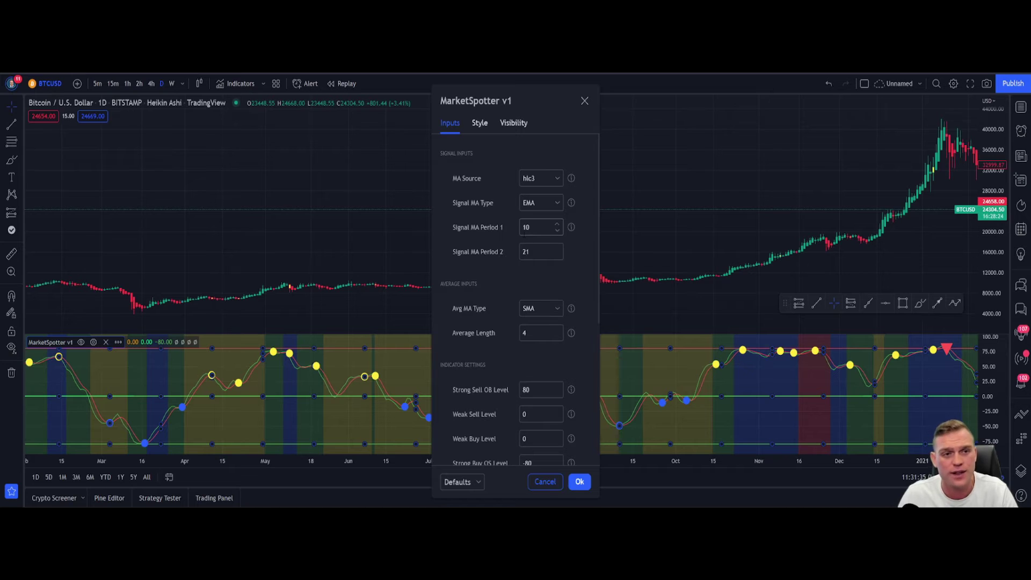
left_click(480, 123)
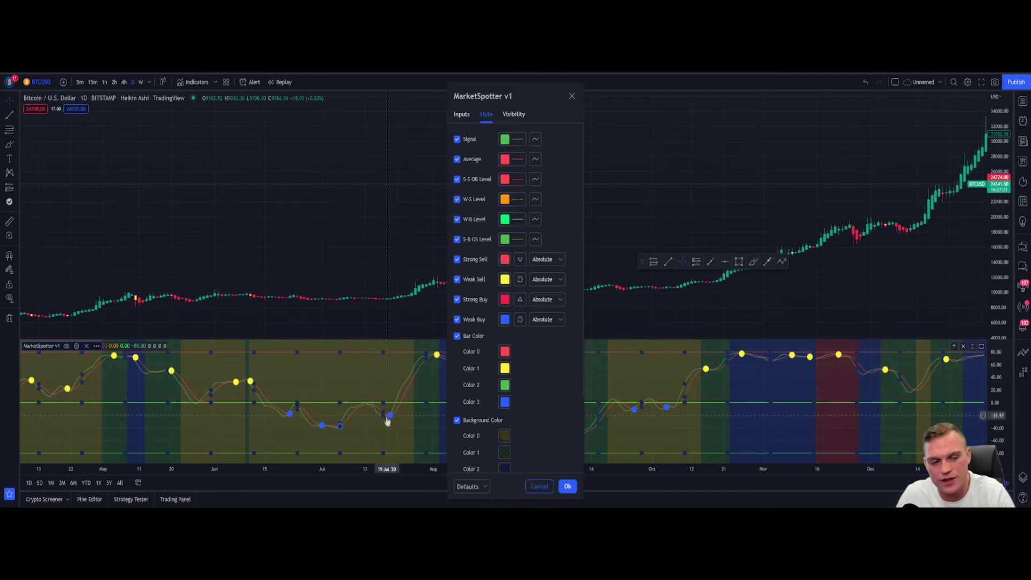
Make the Weak Buy markers white diamonds, apply, and reopen the MarketSpotter v1 style settings.
left_click(520, 321)
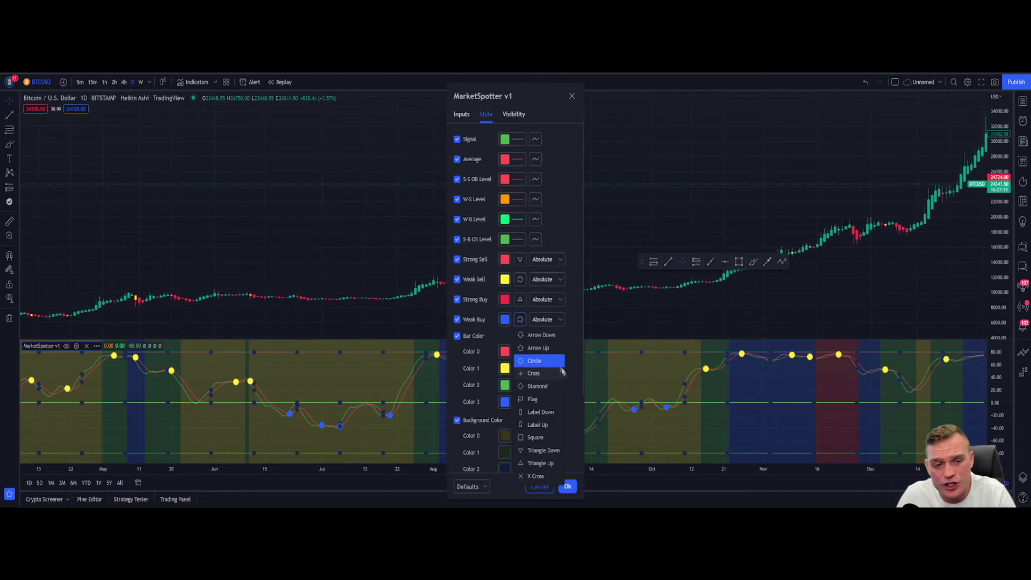
left_click(538, 387)
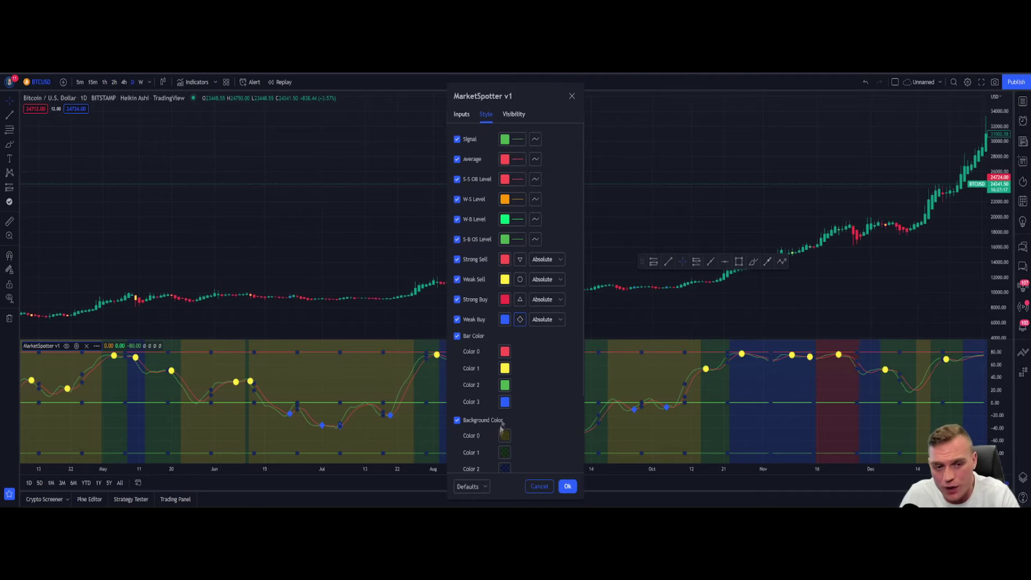
left_click(504, 319)
left_click(506, 336)
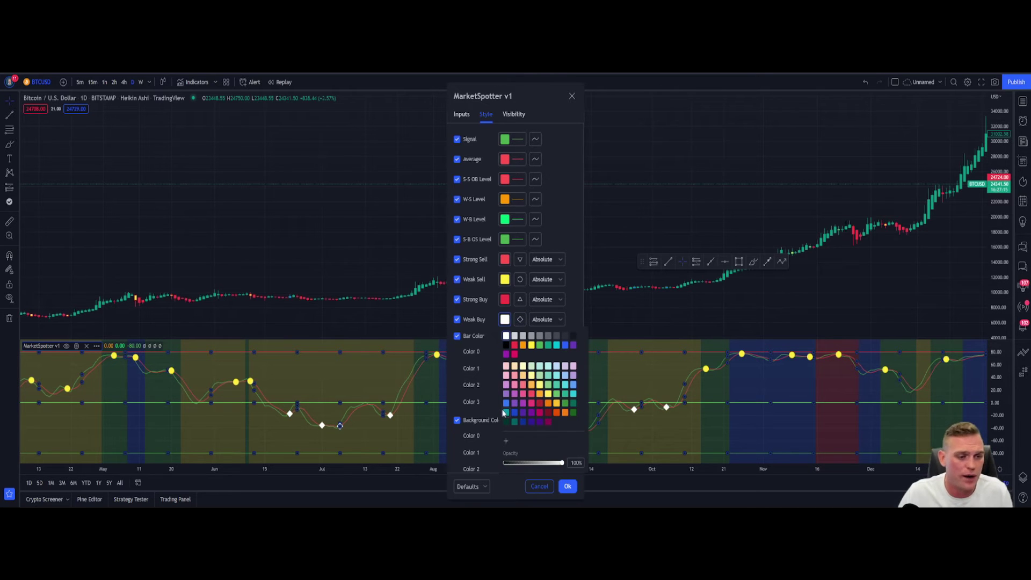
left_click(568, 486)
left_click(568, 486)
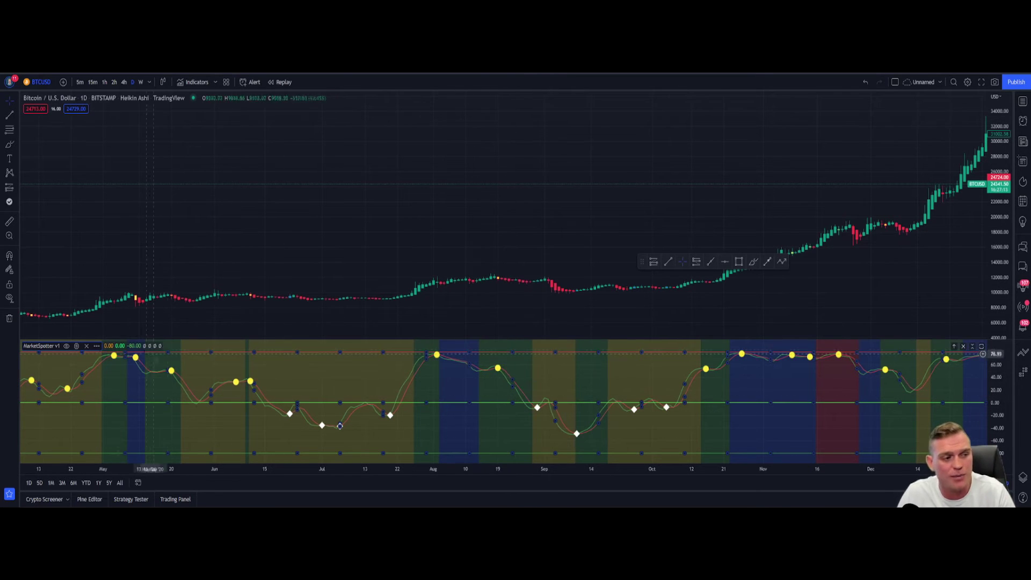
left_click(76, 346)
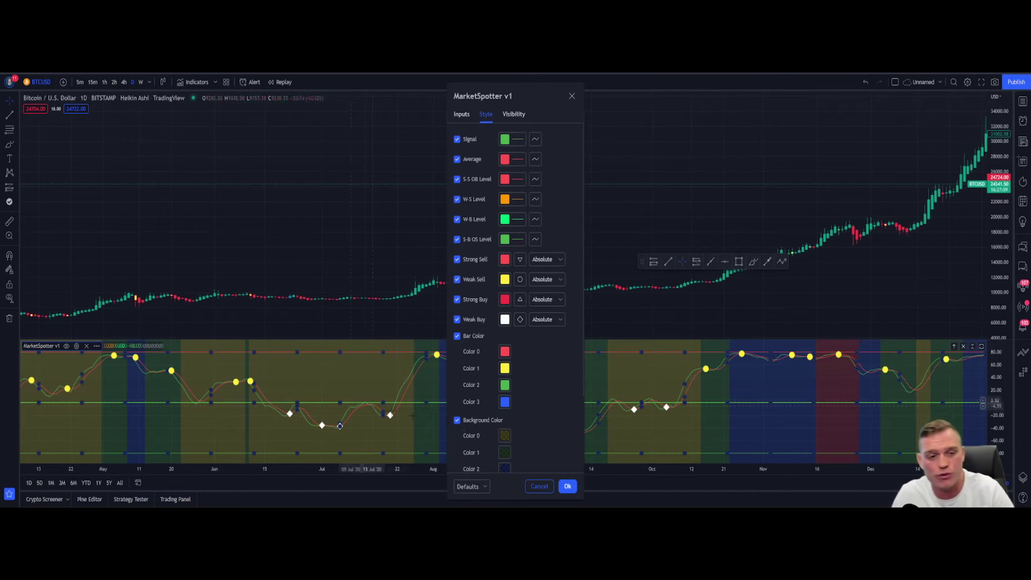
scroll(532, 407, "down", 2)
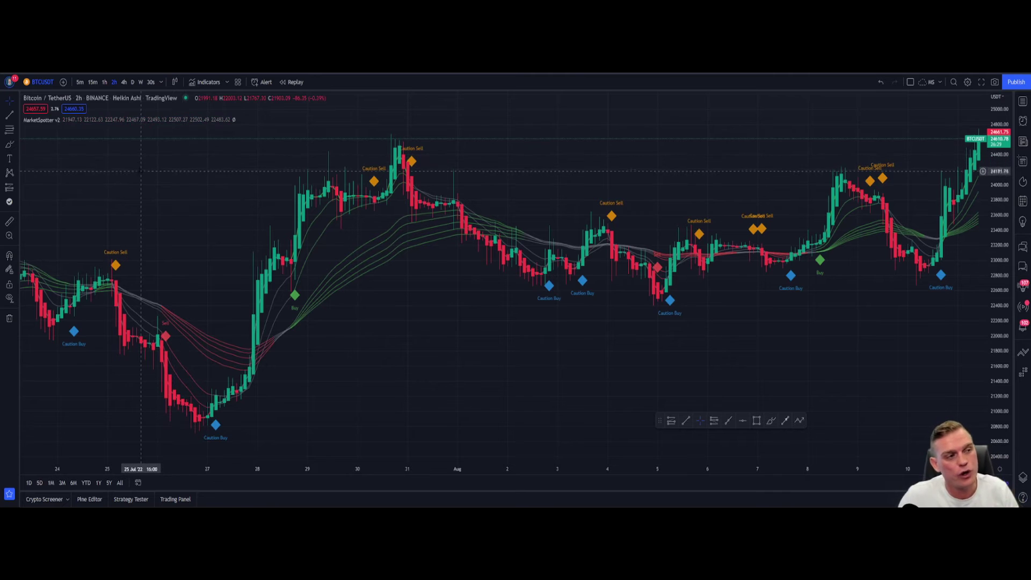
Brush a line and arrow over the rally and circle the 2 and 4 Aug signals, undoing each.
left_click(10, 145)
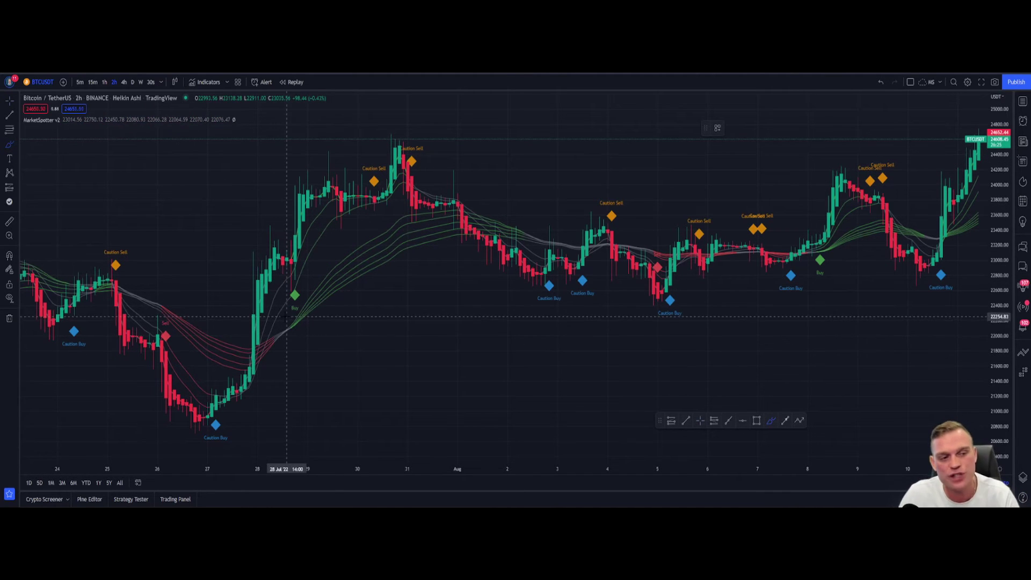
mouse_move(290, 312)
left_mouse_down()
mouse_move(357, 239)
mouse_move(317, 223)
left_mouse_up()
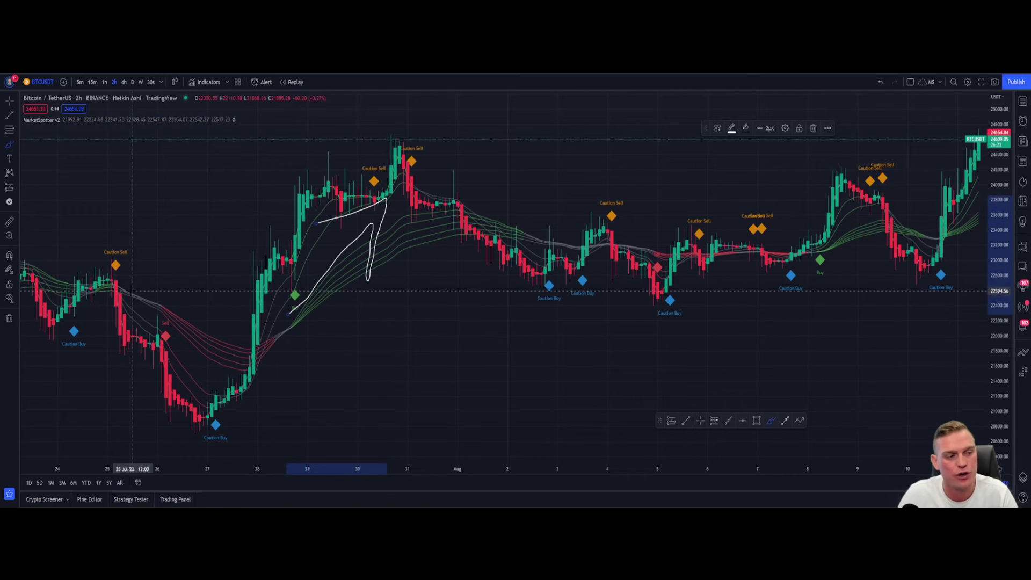
left_click_drag(133, 294, 230, 386)
left_click_drag(208, 325, 196, 380)
key("ctrl+z")
key("ctrl+z")
key("ctrl+z")
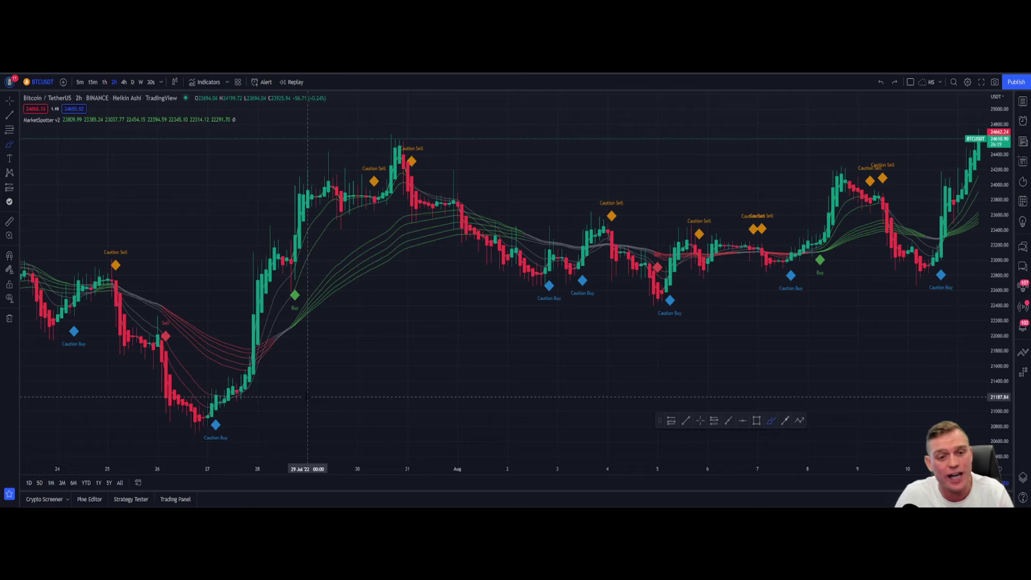
left_click_drag(550, 271, 553, 274)
mouse_move(597, 215)
left_mouse_down()
mouse_move(605, 239)
mouse_move(597, 213)
left_mouse_up()
key("ctrl+z")
key("ctrl+z")
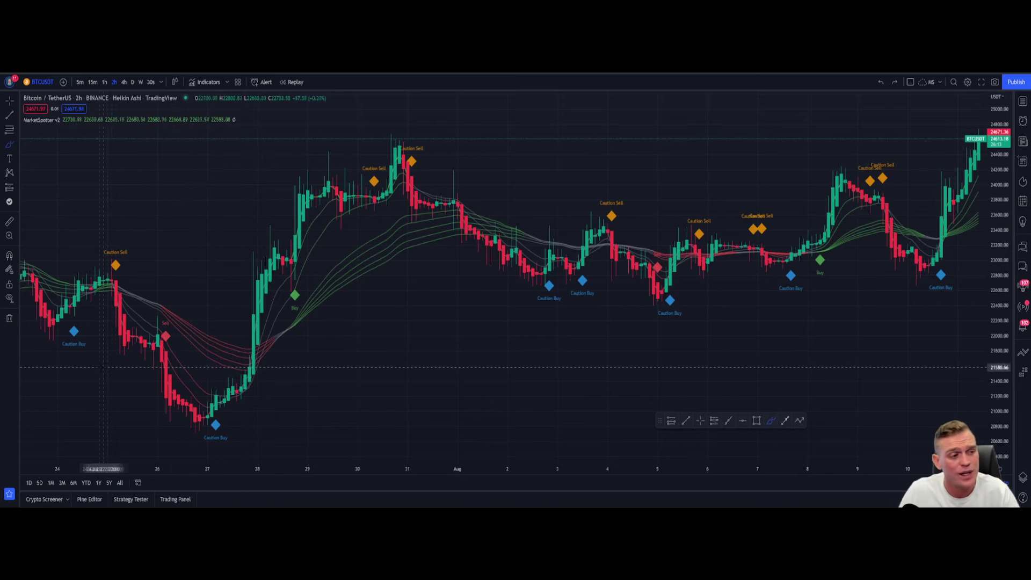
Circle the 24 Jul to 6 Aug Buy and Sell signals and add connecting lines.
mouse_move(76, 318)
left_mouse_down()
mouse_move(66, 350)
mouse_move(78, 319)
left_mouse_up()
left_click_drag(115, 260, 107, 263)
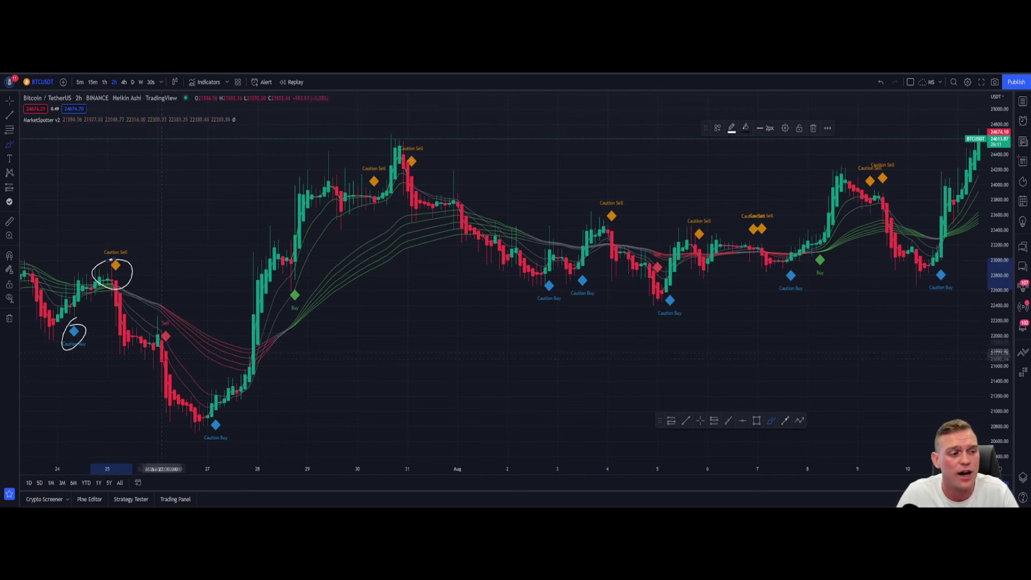
left_click_drag(224, 401, 218, 398)
left_click_drag(296, 270, 292, 272)
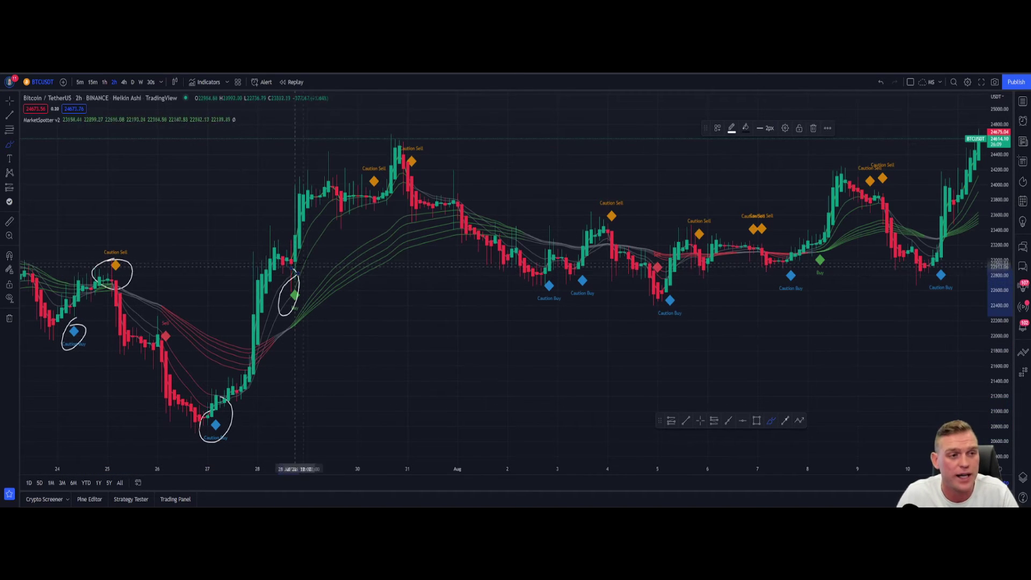
mouse_move(376, 169)
left_mouse_down()
mouse_move(378, 181)
mouse_move(413, 161)
left_mouse_up()
left_click_drag(556, 275, 554, 277)
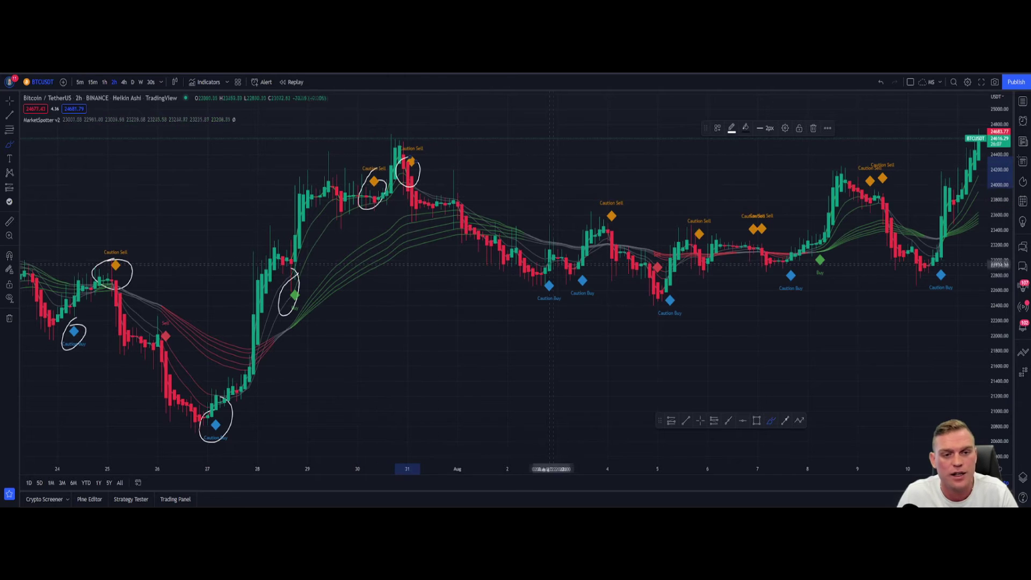
left_click_drag(612, 201, 624, 215)
left_click_drag(681, 271, 676, 269)
left_click_drag(698, 219, 702, 222)
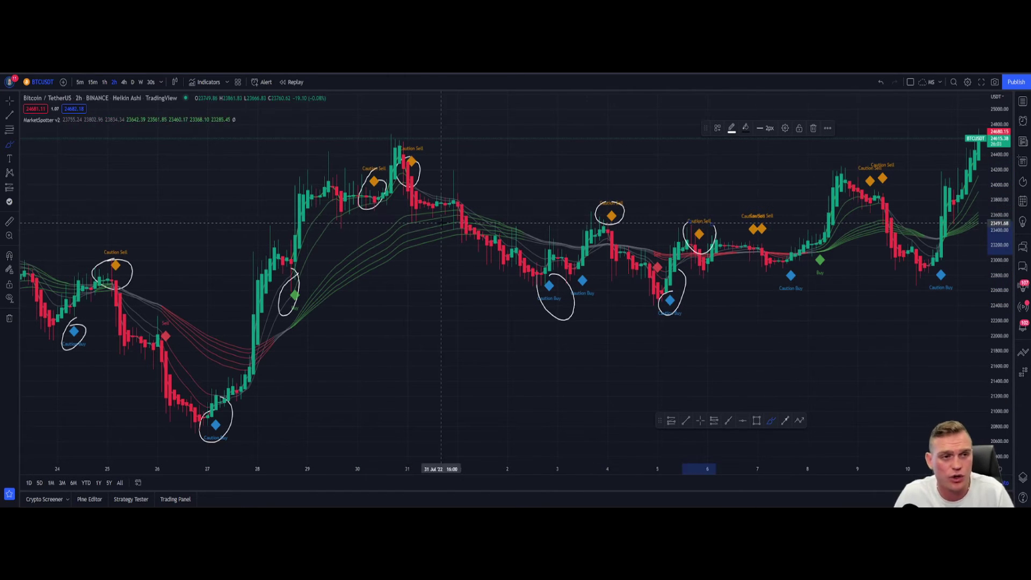
left_click_drag(409, 159, 490, 236)
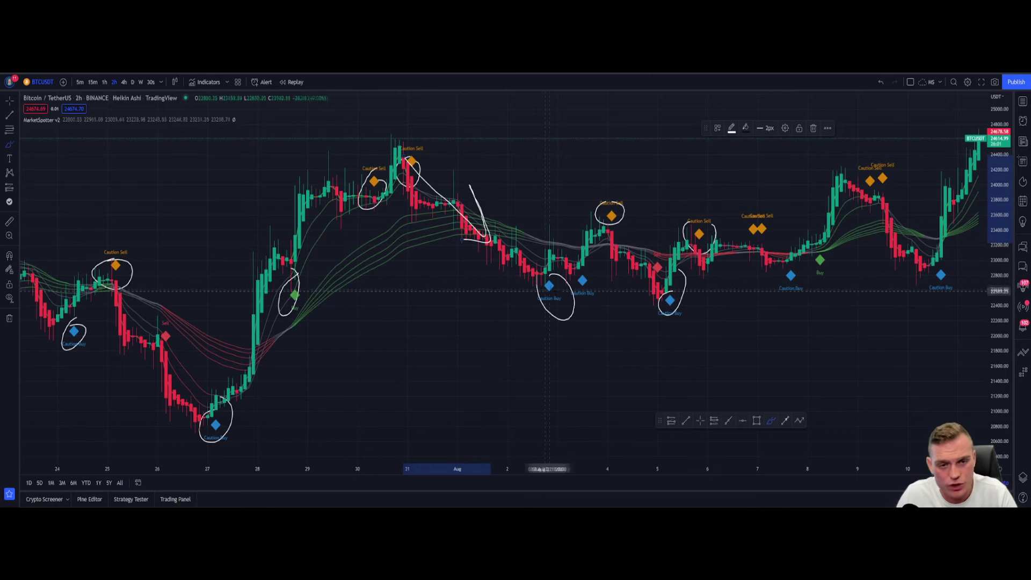
left_click_drag(471, 292, 633, 292)
Undo the remaining hand-drawn circles and lines, then open the MarketSpotter v2 settings.
key("ctrl+z")
key("ctrl+z")
key("ctrl+z")
key("ctrl+z")
key("ctrl+z")
key("ctrl+z")
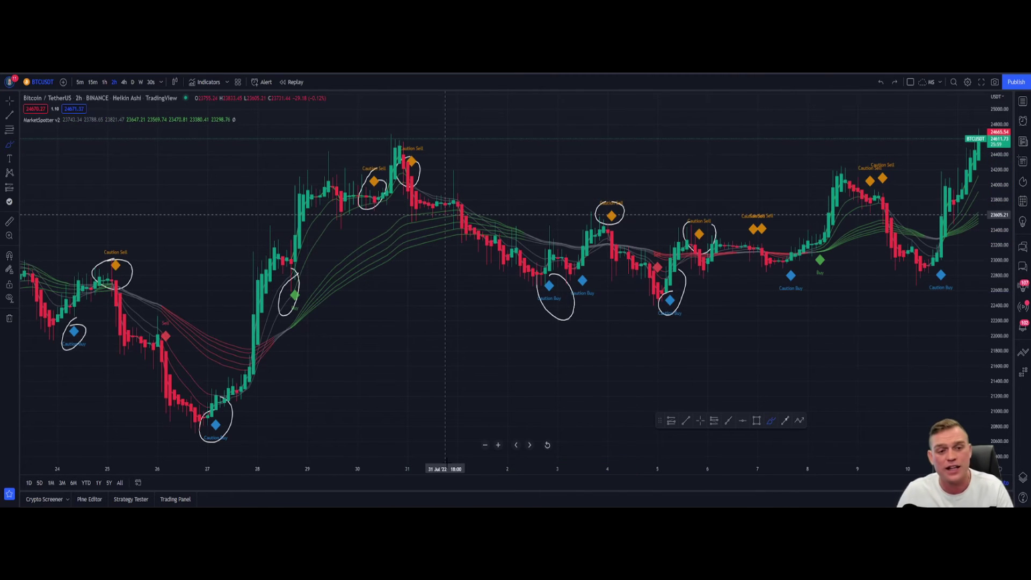
key("ctrl+z")
key("ctrl+z")
key("ctrl+z")
key("ctrl+z")
key("ctrl+z")
key("ctrl+z")
key("ctrl+z")
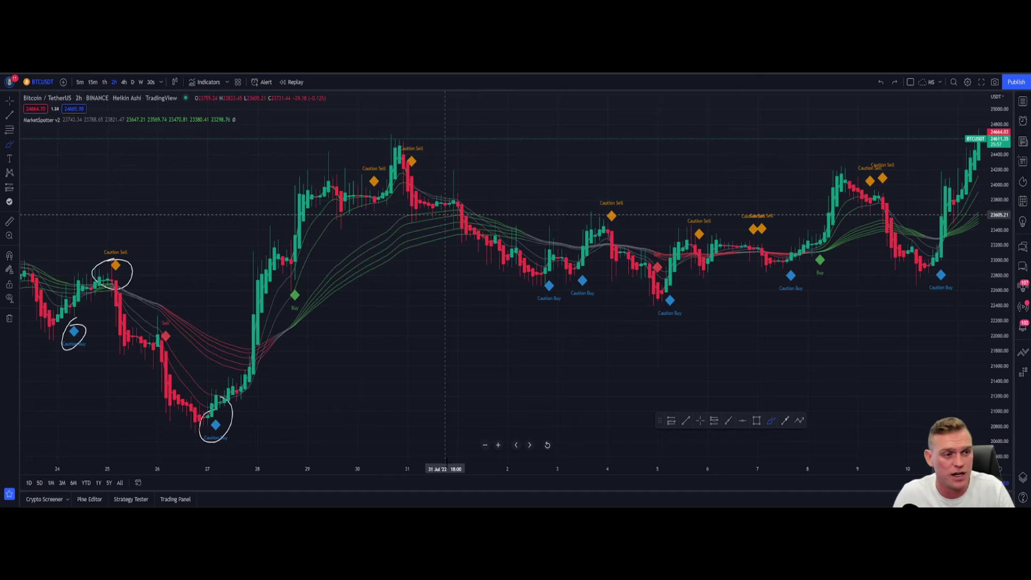
key("ctrl+z")
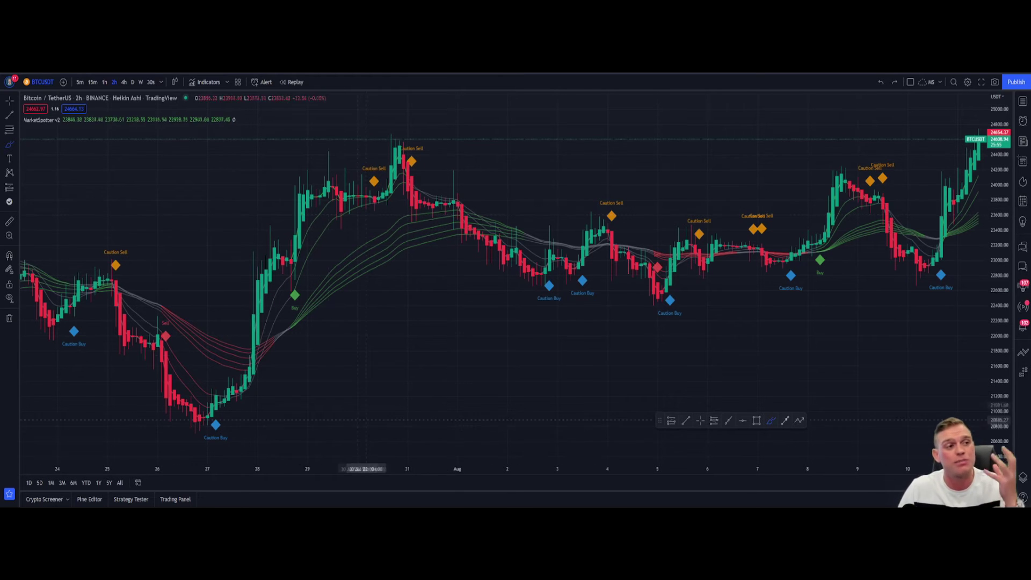
left_click(76, 121)
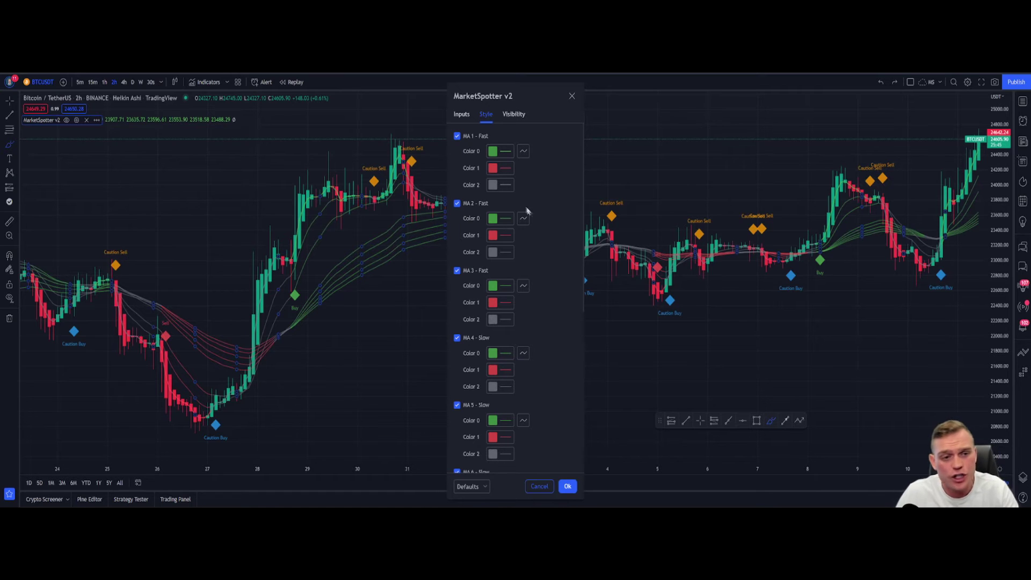
Tick Show 200 MA in MarketSpotter v2's inputs and apply to add the blue 200 MA.
scroll(548, 257, "down", 6)
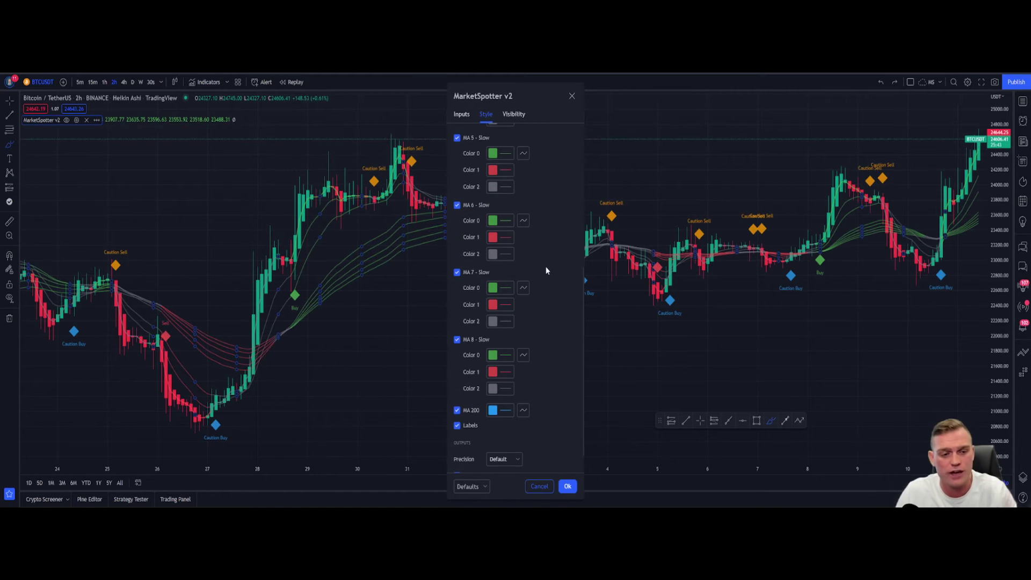
scroll(549, 251, "up", 6)
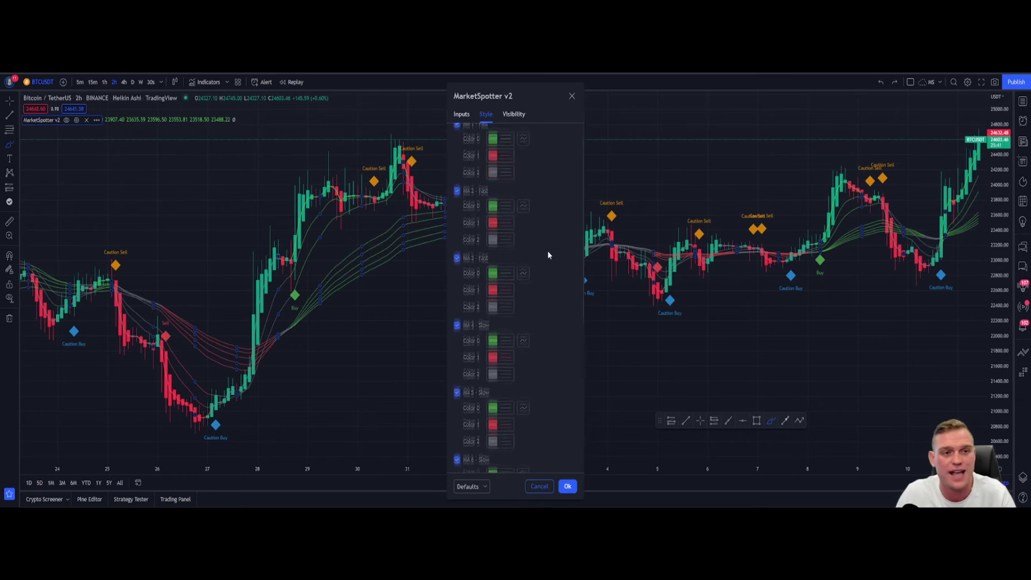
left_click(461, 115)
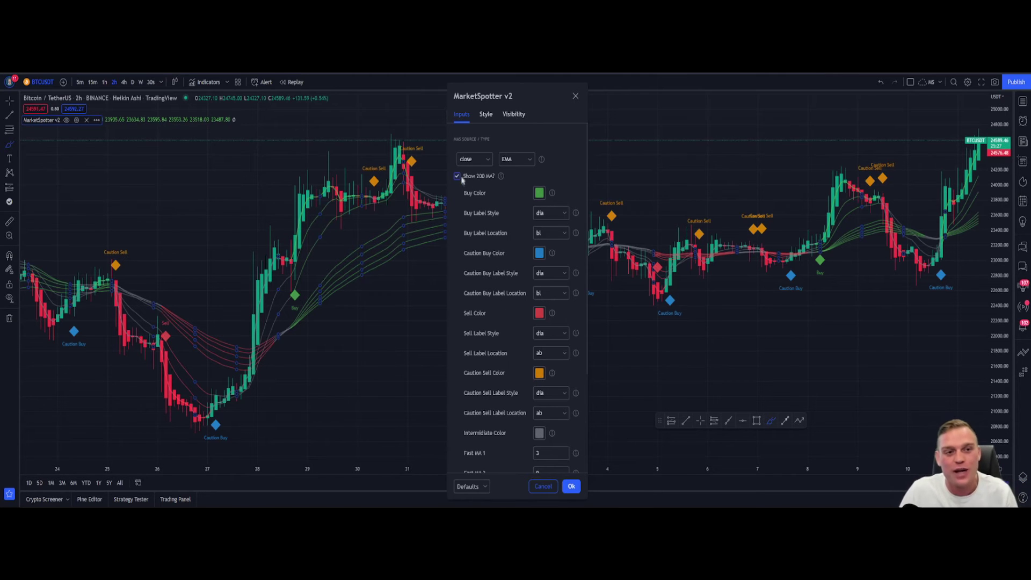
left_click(572, 486)
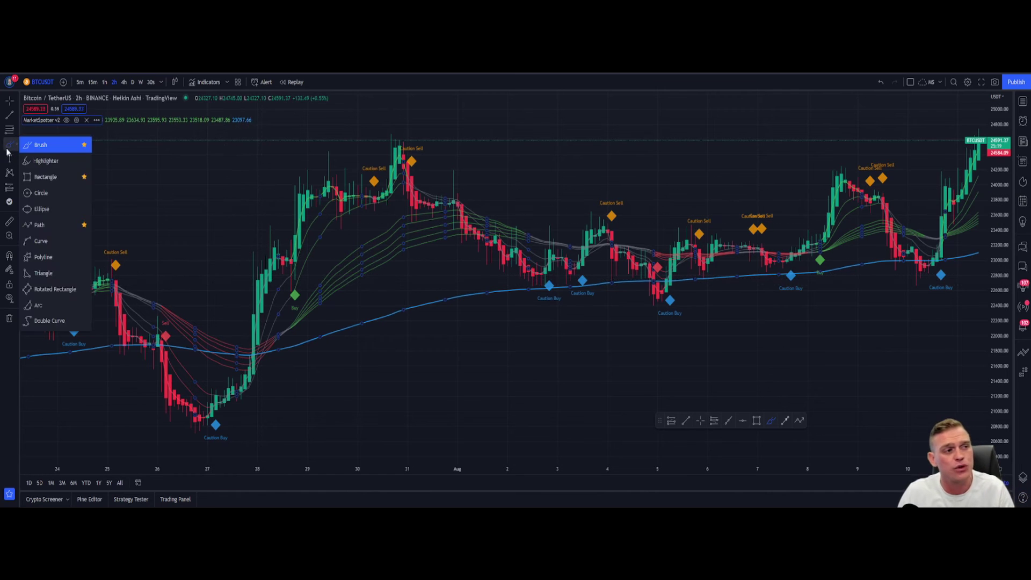
left_click(449, 351)
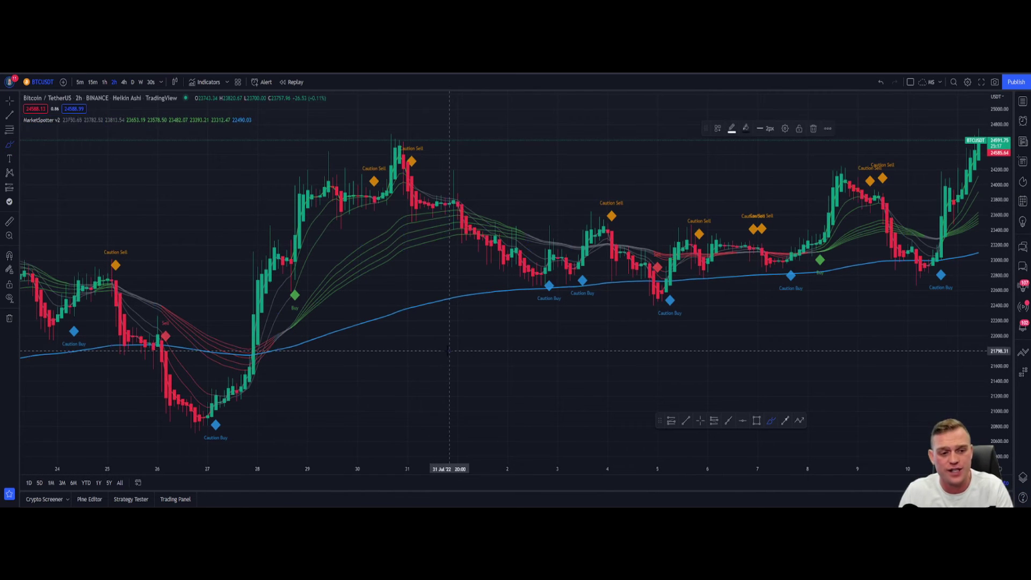
mouse_move(472, 401)
left_mouse_down()
mouse_move(483, 363)
mouse_move(817, 371)
mouse_move(904, 350)
left_mouse_up()
mouse_move(762, 329)
left_mouse_down()
mouse_move(788, 332)
mouse_move(861, 420)
mouse_move(935, 314)
mouse_move(955, 419)
left_mouse_up()
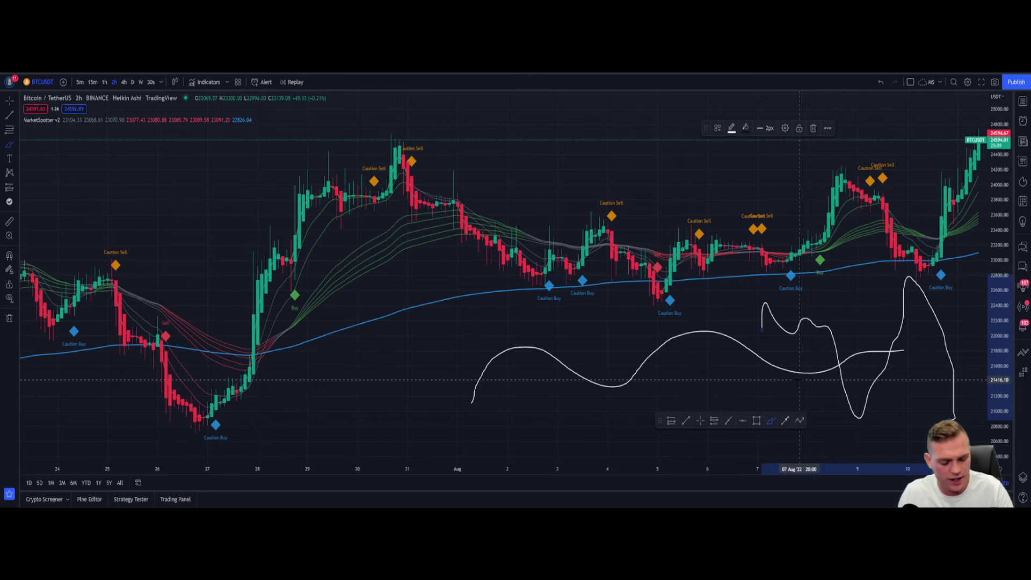
key("ctrl+z")
key("ctrl+z")
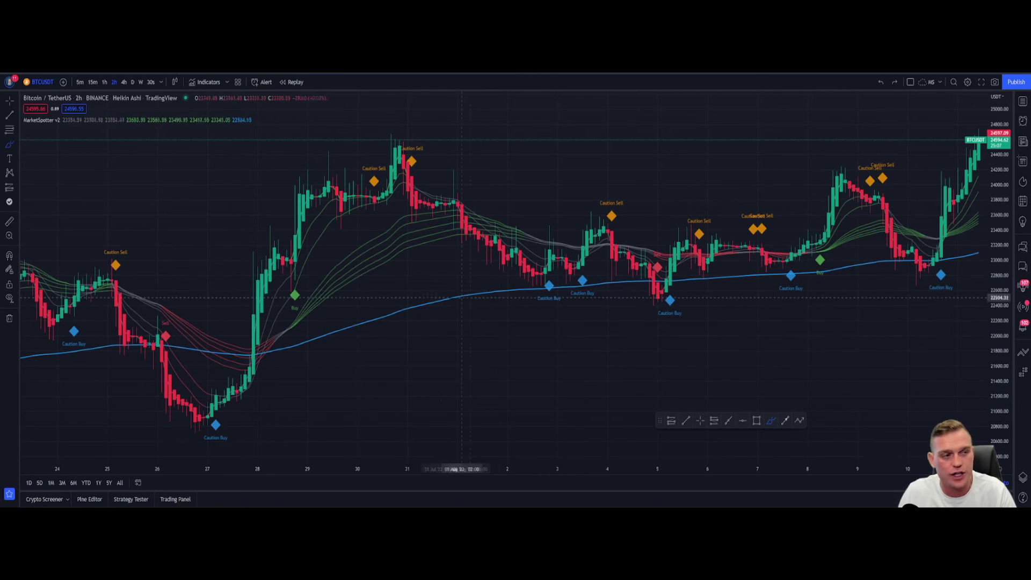
left_click(77, 120)
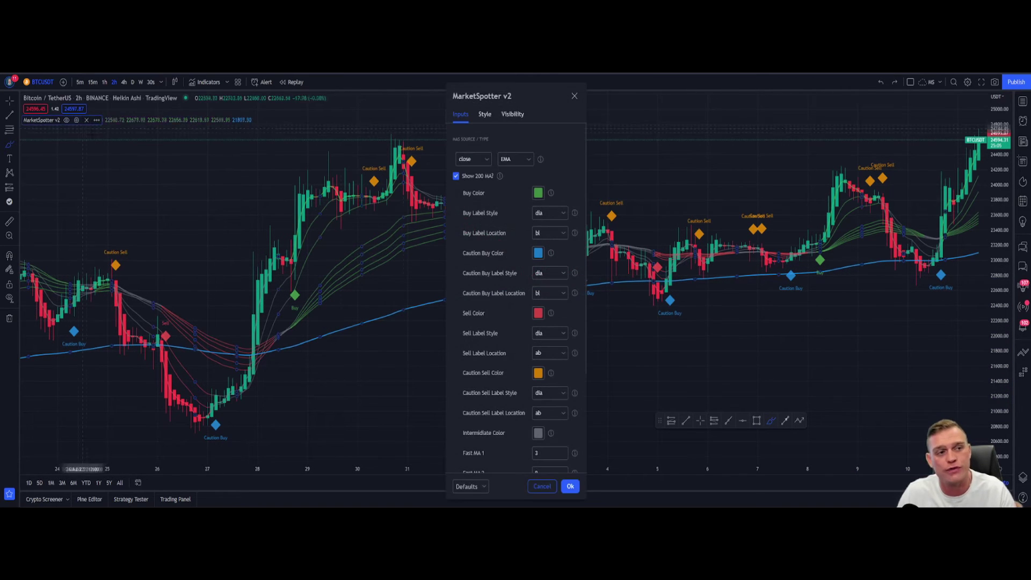
left_click(574, 96)
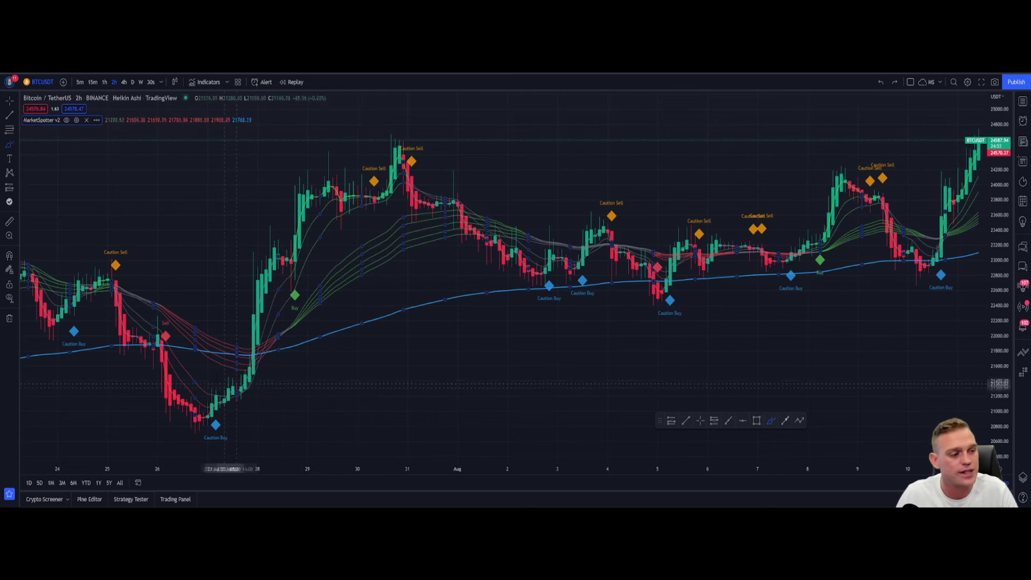
scroll(242, 383, "down", 2)
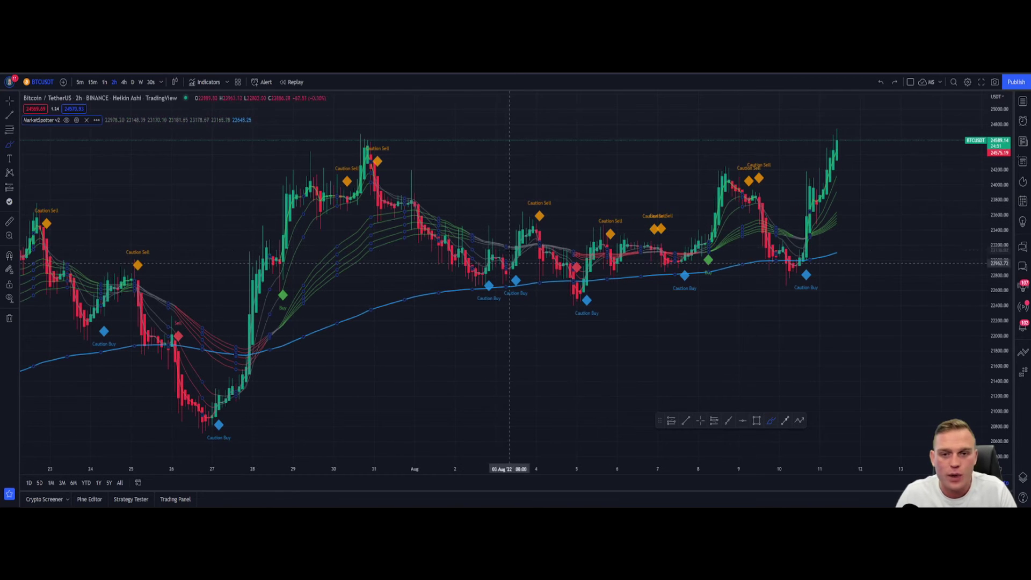
scroll(509, 323, "up", 2)
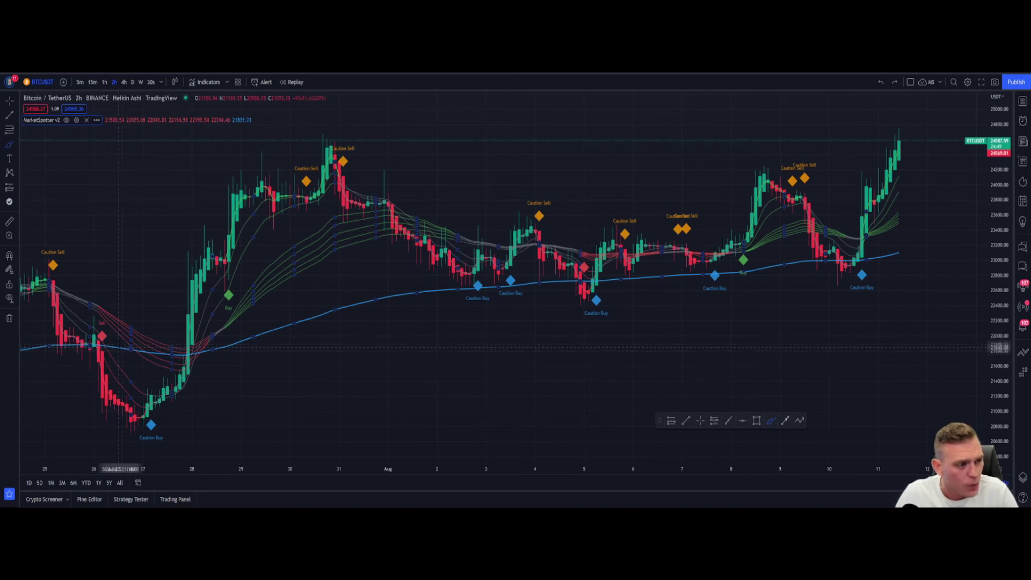
left_click(13, 144)
left_click(37, 149)
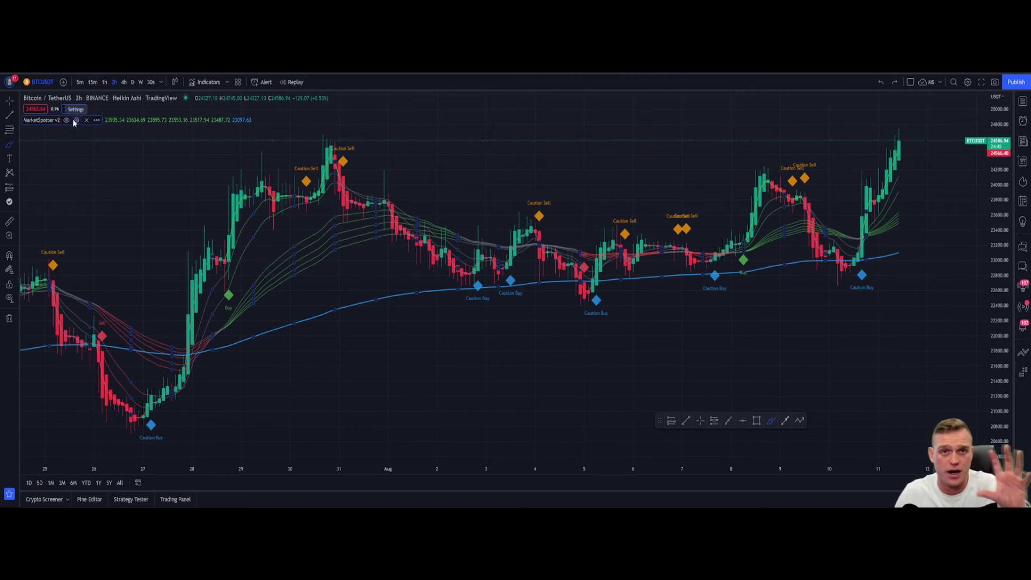
mouse_move(117, 332)
left_mouse_down()
mouse_move(83, 337)
mouse_move(99, 352)
mouse_move(115, 347)
left_mouse_up()
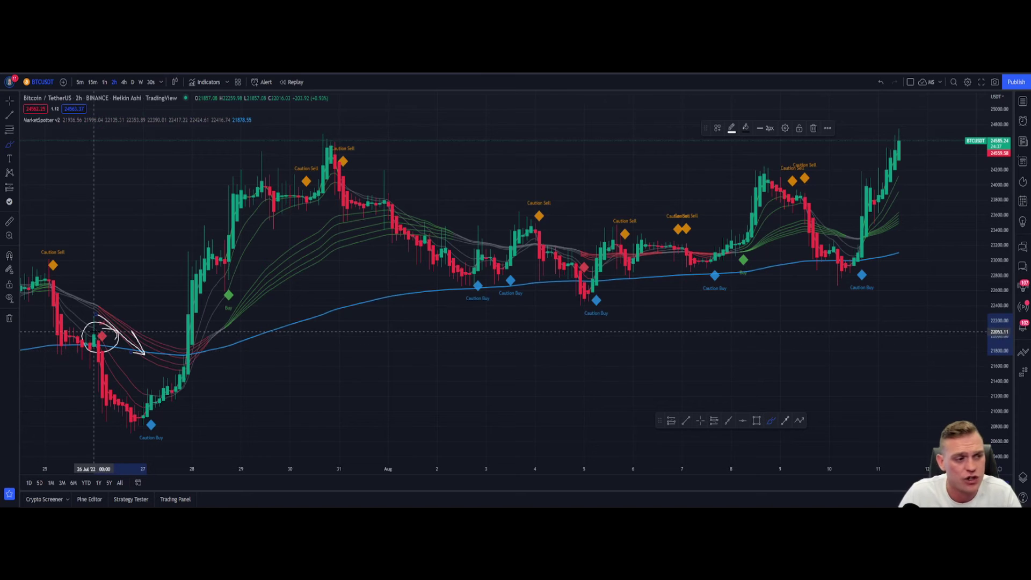
key("ctrl+z")
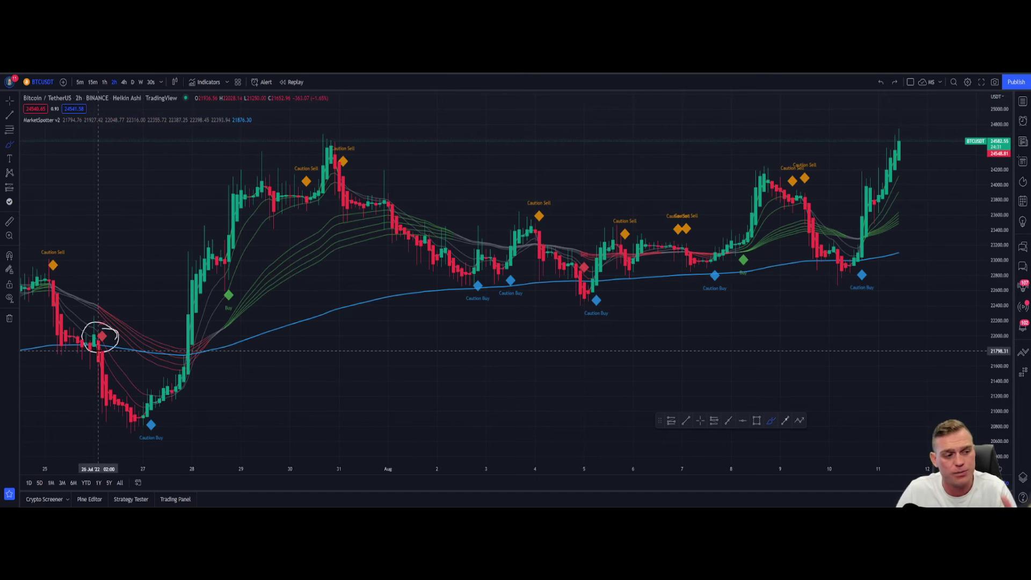
mouse_move(104, 357)
left_mouse_down()
mouse_move(114, 374)
mouse_move(212, 355)
left_mouse_up()
key("ctrl+z")
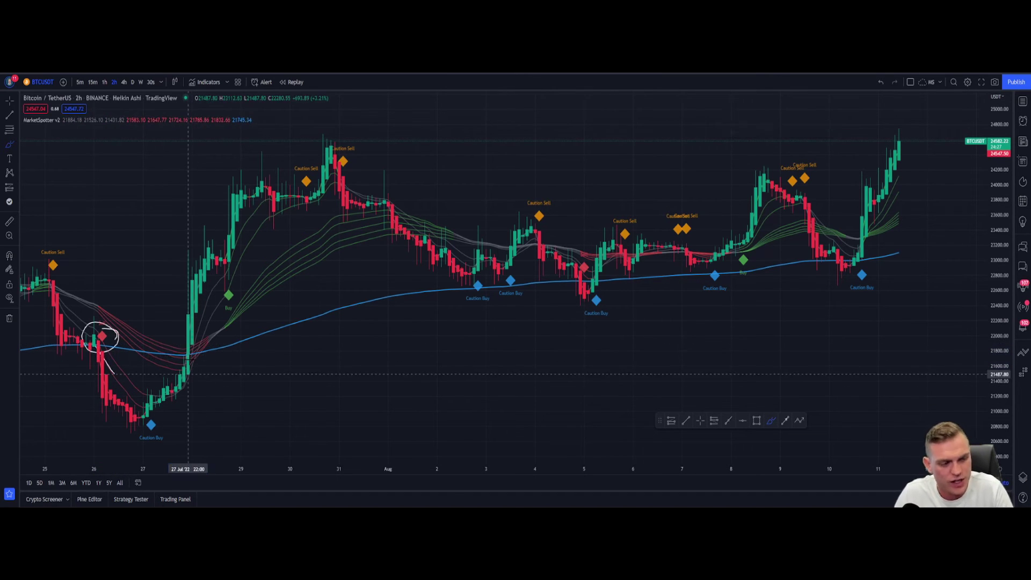
key("ctrl+z")
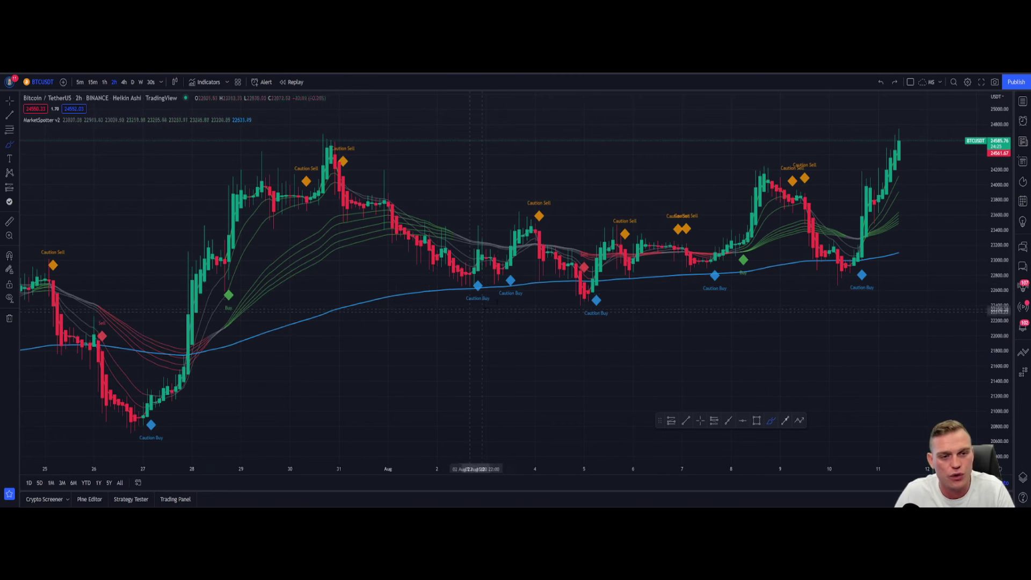
Trace the drop from the 31 Jul Caution Sell peak to the low, removing the extra underline.
left_click_drag(326, 156, 462, 266)
left_click_drag(446, 216, 462, 262)
left_click_drag(427, 301, 784, 273)
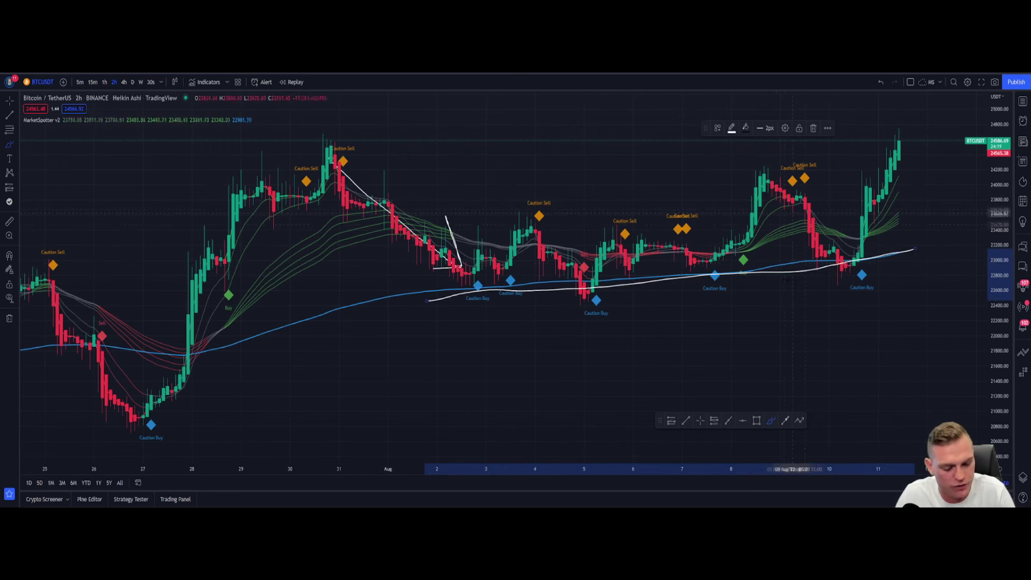
key("ctrl+z")
Circle dips along the 200 MA, undo two marks, and stroke down to the Caution Buy marker.
left_click_drag(486, 284, 486, 280)
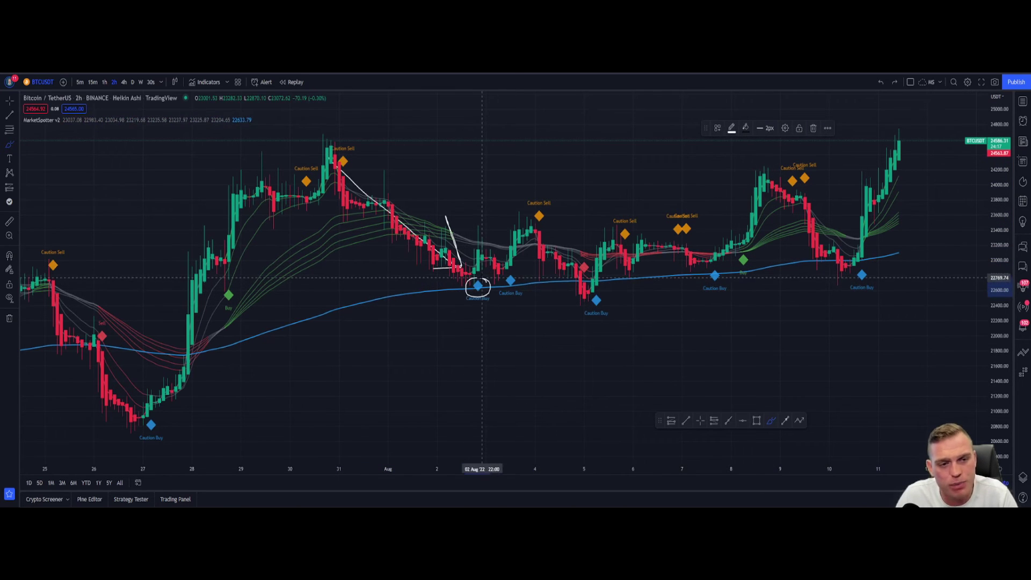
mouse_move(495, 277)
left_mouse_down()
mouse_move(496, 287)
mouse_move(505, 275)
mouse_move(576, 273)
left_mouse_up()
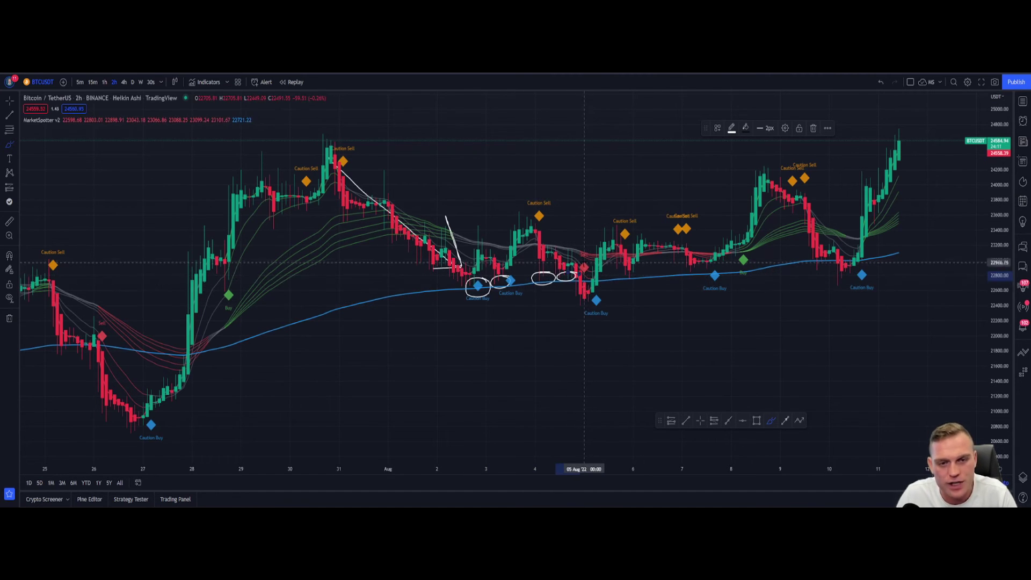
left_click_drag(638, 268, 639, 270)
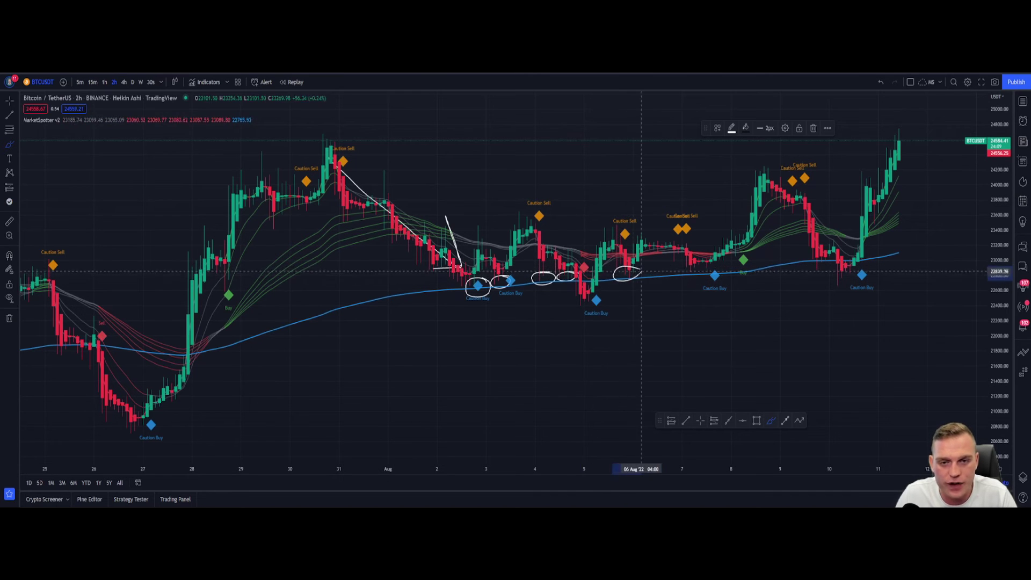
mouse_move(717, 265)
left_mouse_down()
mouse_move(698, 281)
mouse_move(704, 263)
mouse_move(711, 272)
left_mouse_up()
mouse_move(866, 254)
left_mouse_down()
mouse_move(850, 259)
mouse_move(883, 218)
left_mouse_up()
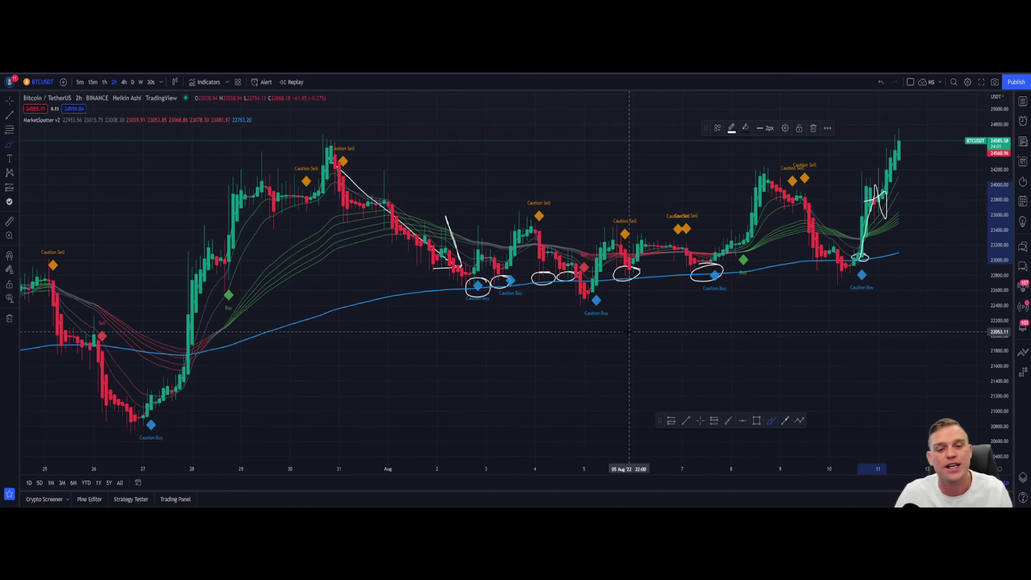
key("ctrl+z")
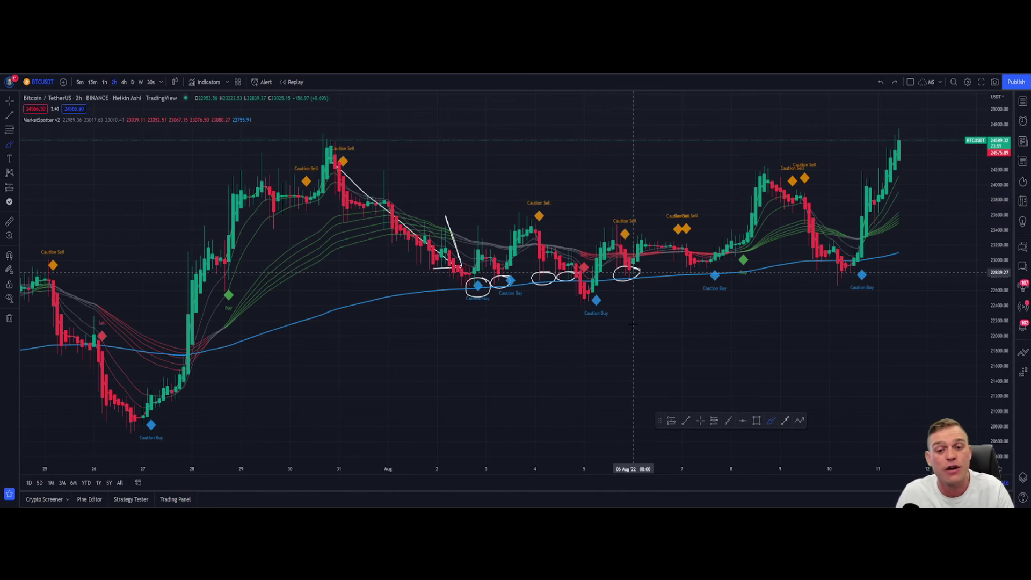
key("ctrl+z")
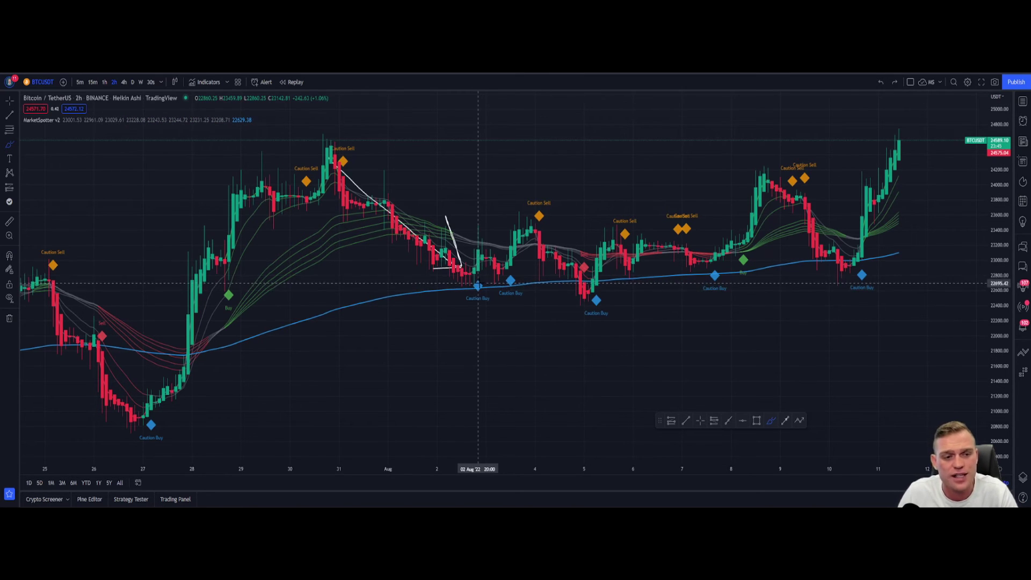
left_click_drag(454, 262, 474, 276)
Loop the 2 Aug Caution Buy diamond, measure the following rise, then show 1–10 August.
scroll(470, 289, "up", 5)
left_click_drag(454, 386, 454, 396)
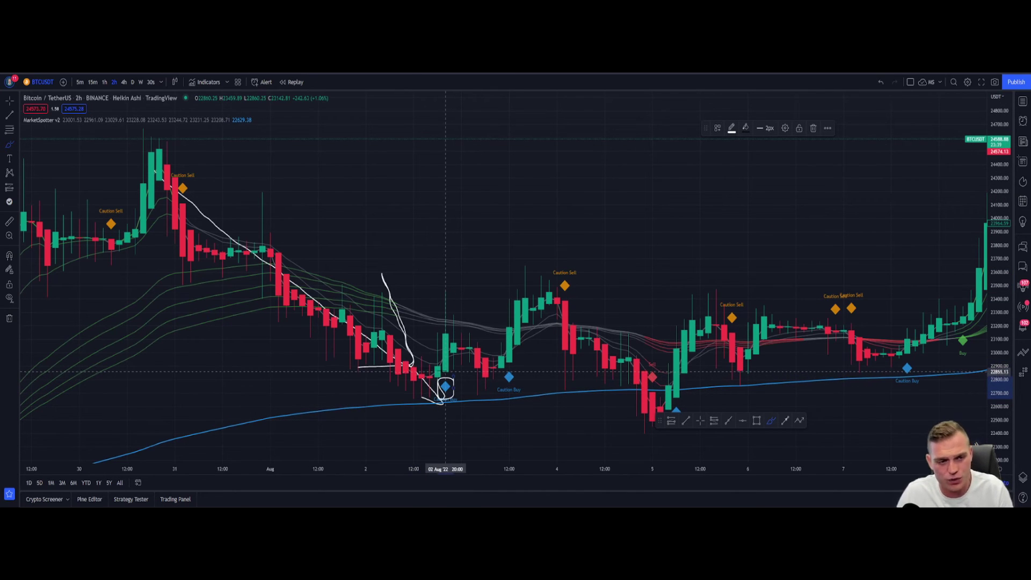
left_click(9, 221)
left_click_drag(446, 371, 565, 302)
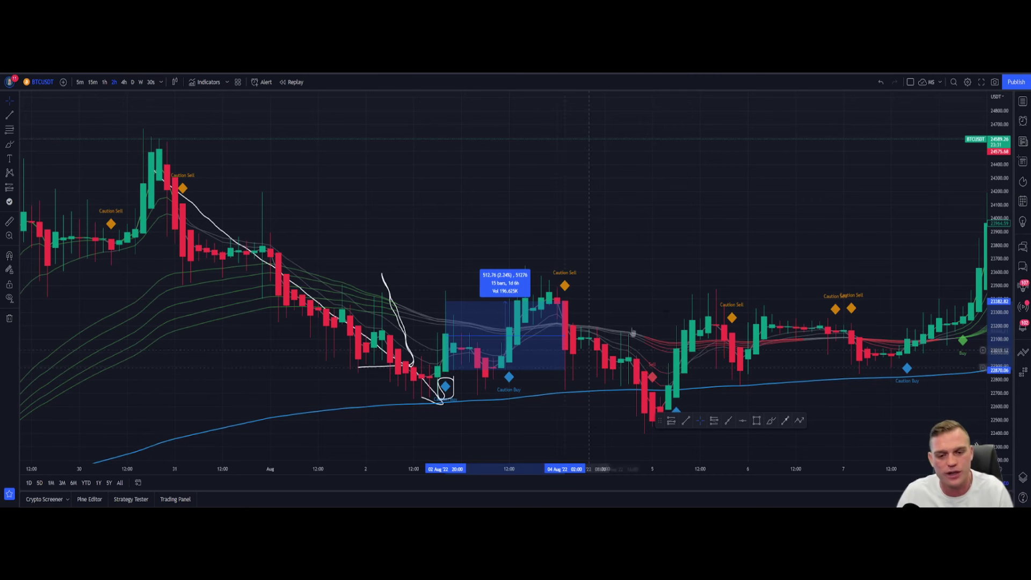
key("Escape")
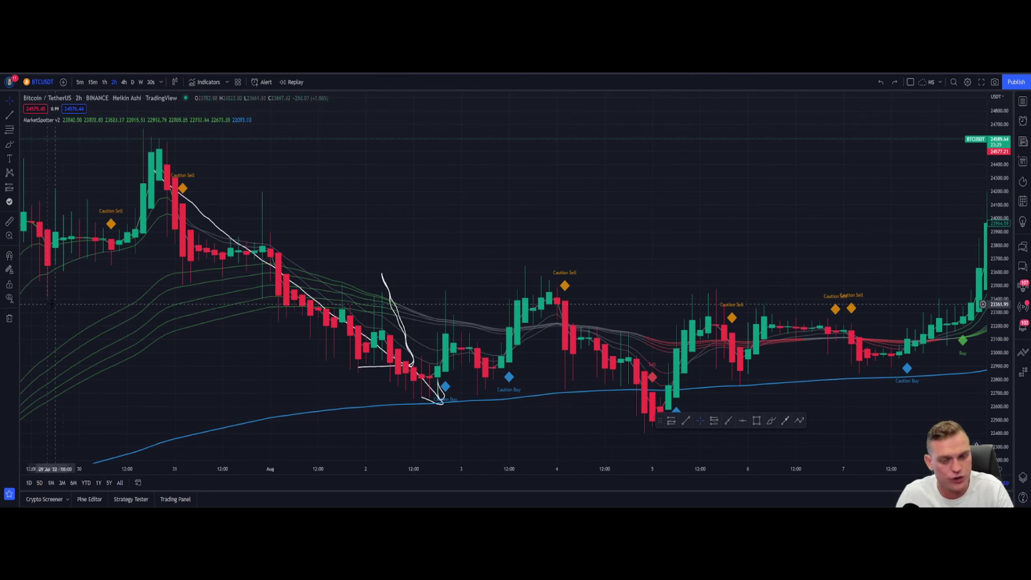
left_click_drag(607, 215, 359, 183)
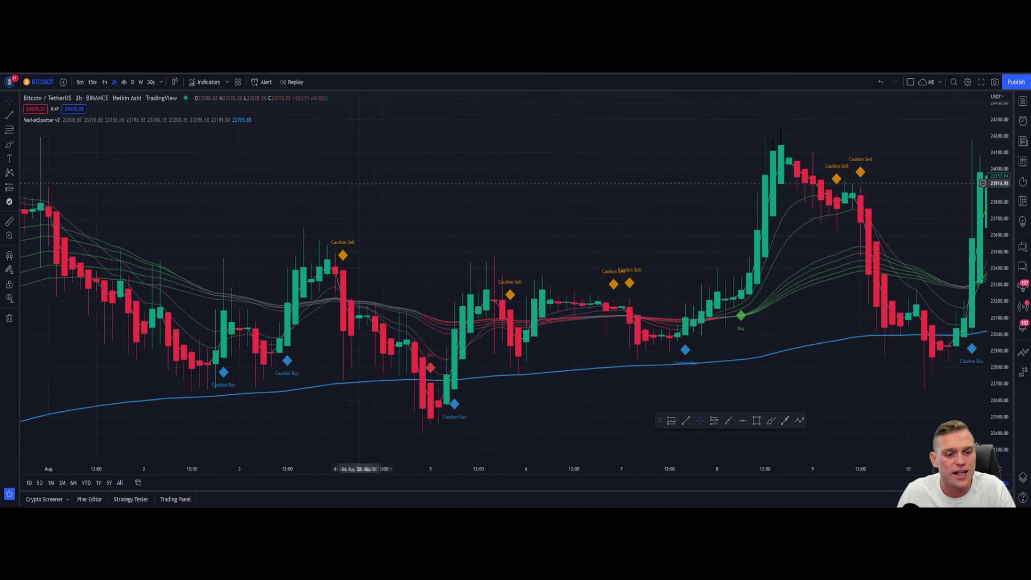
Brush circles around Caution Buy bounces off the blue line, including the 6 Aug dip.
left_click(9, 144)
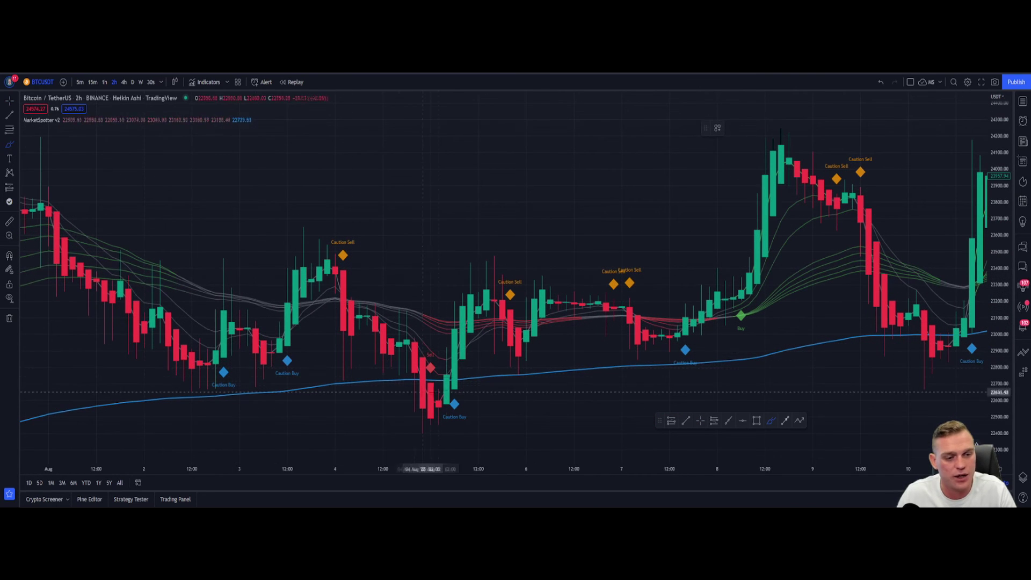
mouse_move(282, 375)
left_mouse_down()
mouse_move(288, 384)
mouse_move(271, 374)
left_mouse_up()
left_click_drag(344, 366, 328, 376)
left_click_drag(402, 363, 384, 376)
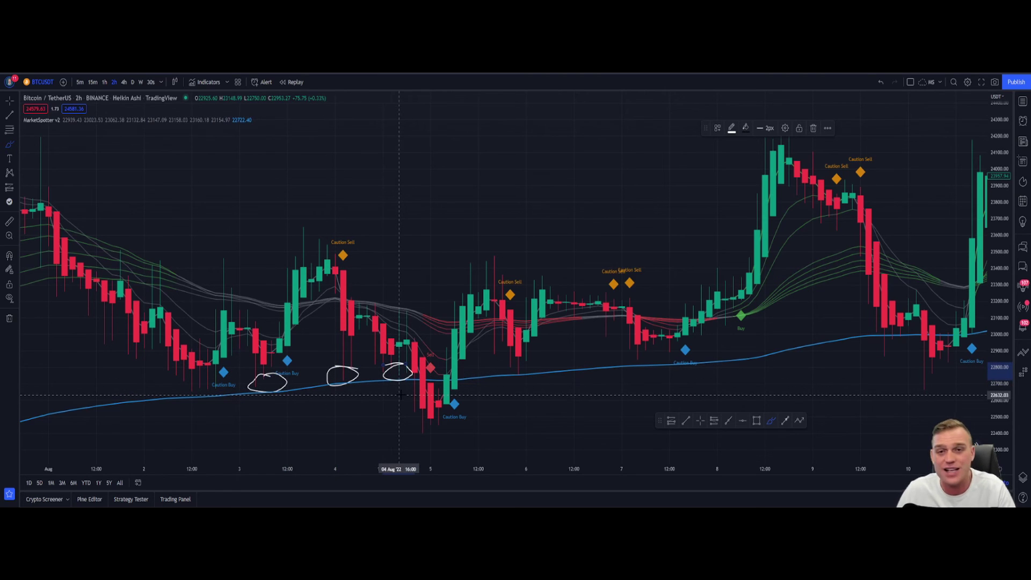
key("ctrl+z")
key("ctrl+z")
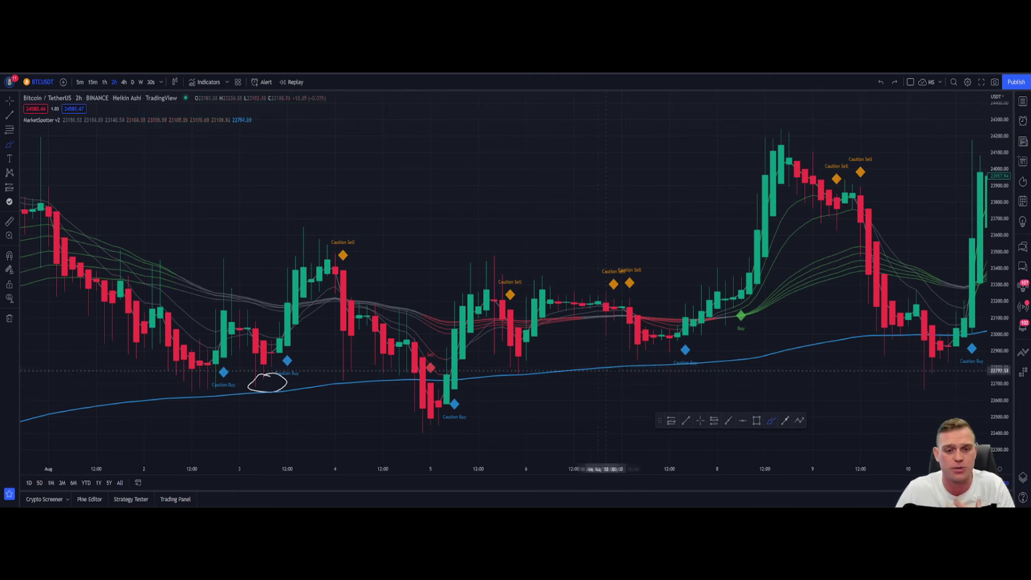
left_click_drag(545, 358, 527, 356)
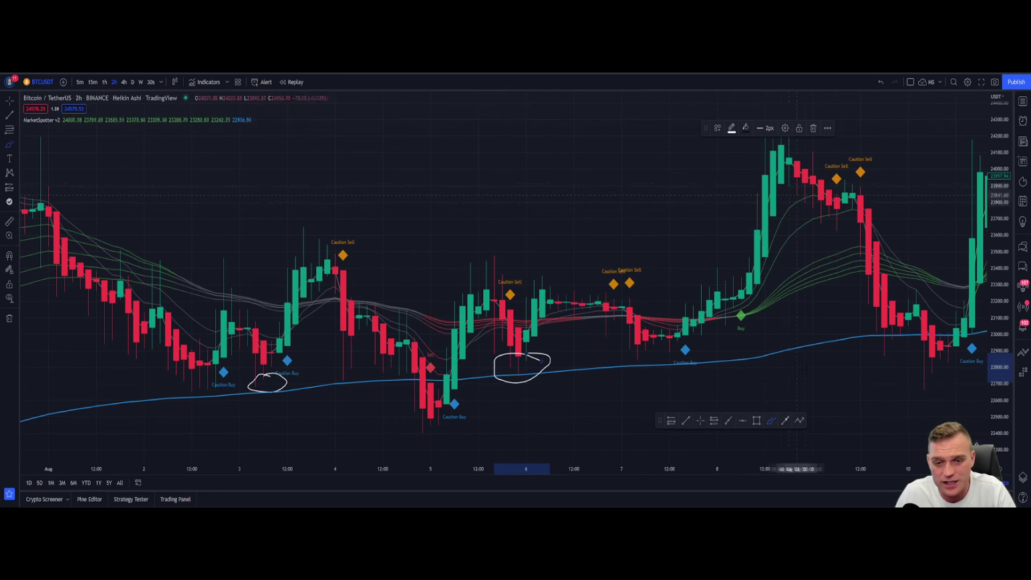
scroll(907, 376, "down", 3)
mouse_move(938, 263)
left_mouse_down()
mouse_move(915, 268)
mouse_move(957, 280)
left_mouse_up()
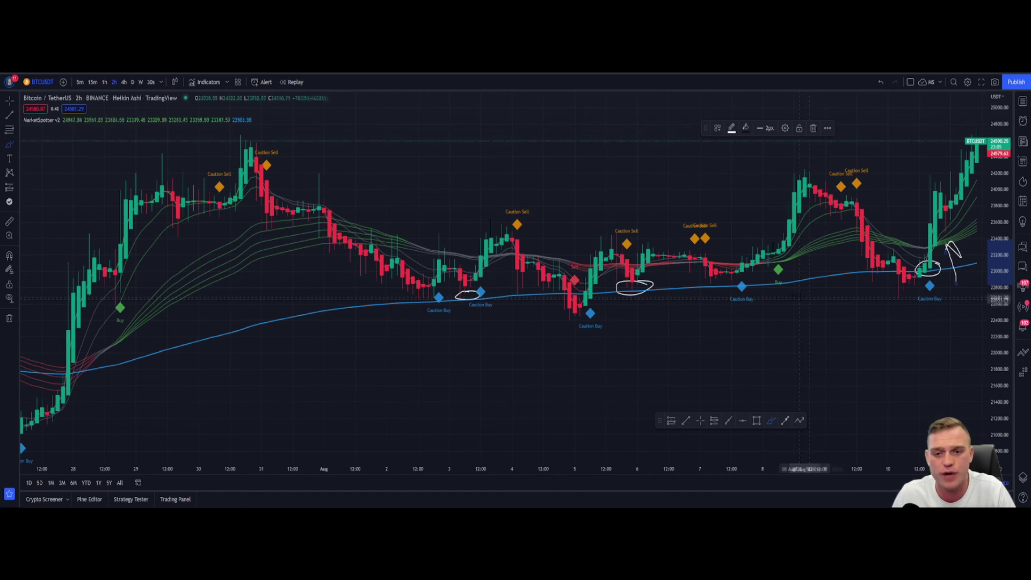
left_click_drag(743, 275, 739, 277)
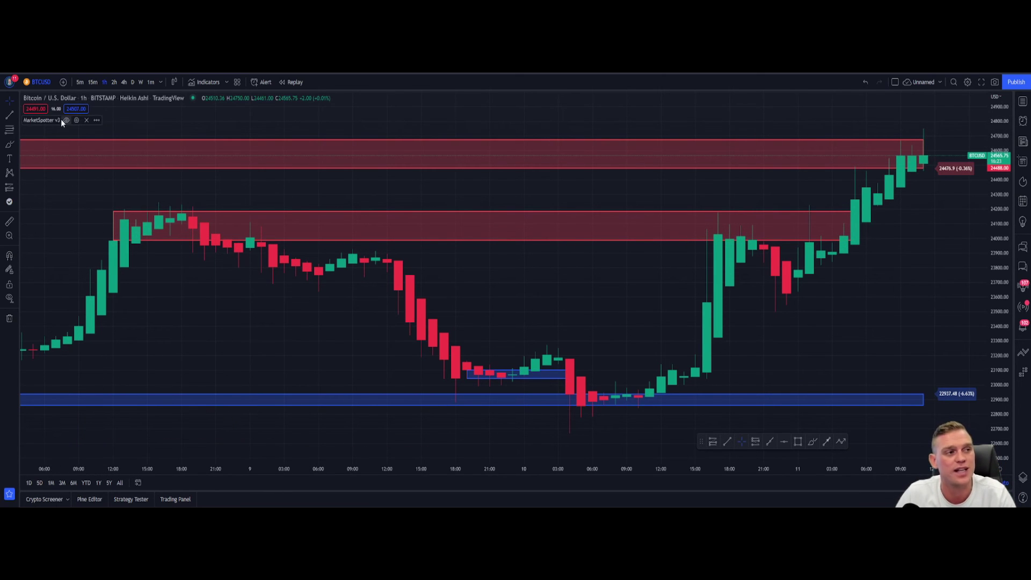
left_click(76, 120)
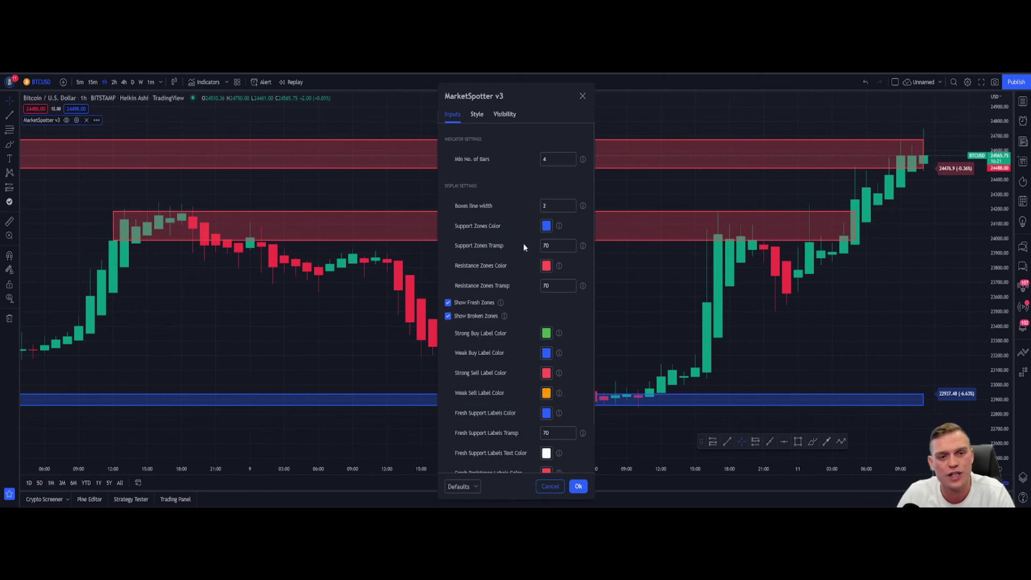
left_click(582, 96)
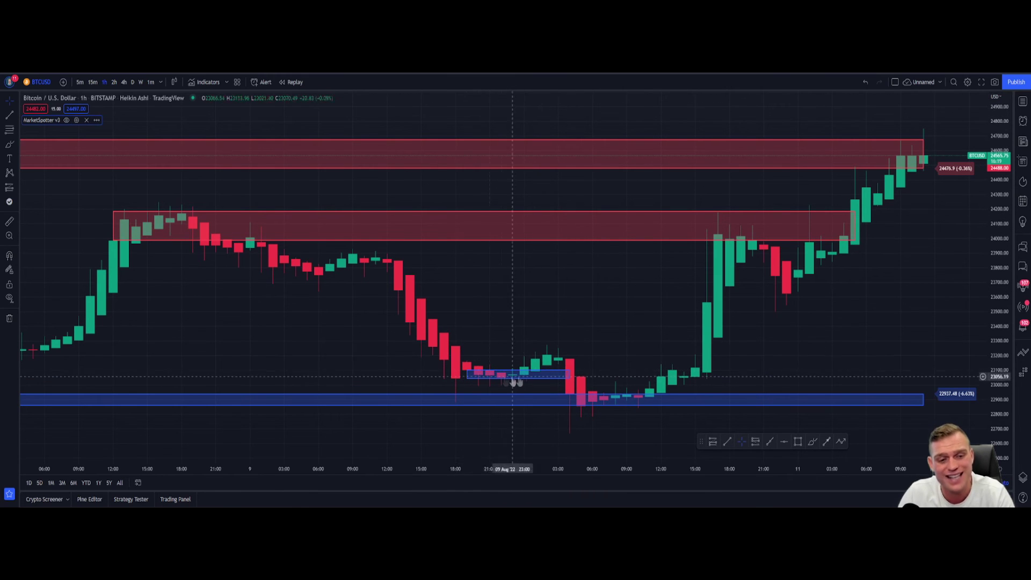
left_click(9, 145)
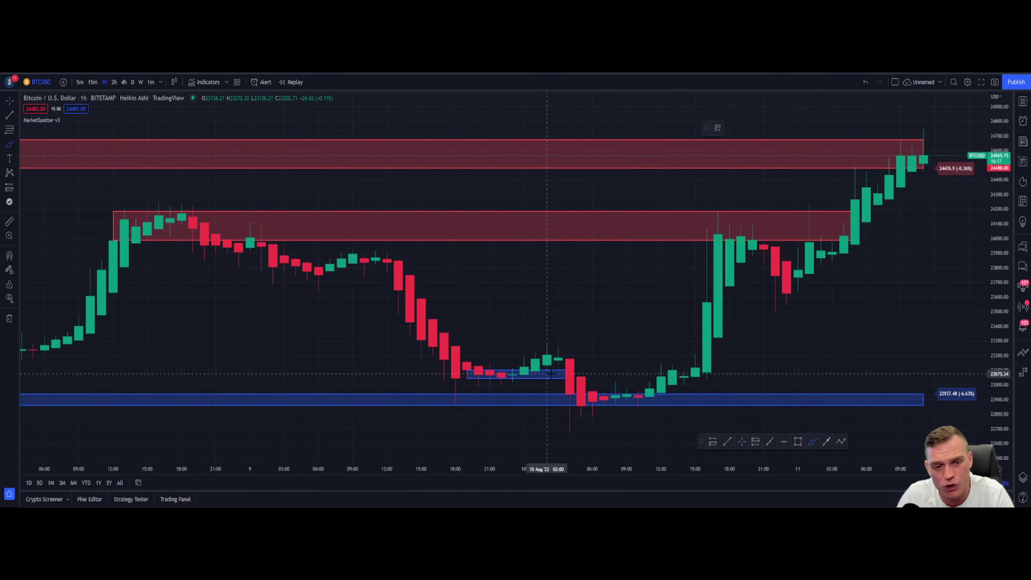
mouse_move(569, 358)
left_mouse_down()
mouse_move(569, 384)
mouse_move(581, 379)
left_mouse_up()
key("ctrl+z")
key("ctrl+z")
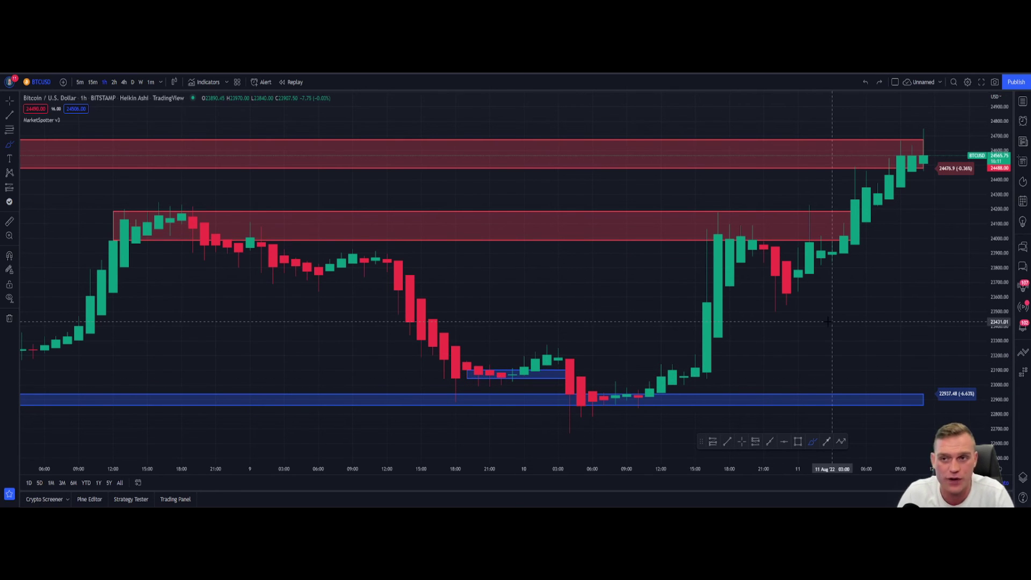
mouse_move(889, 150)
left_mouse_down()
mouse_move(934, 394)
mouse_move(924, 326)
left_mouse_up()
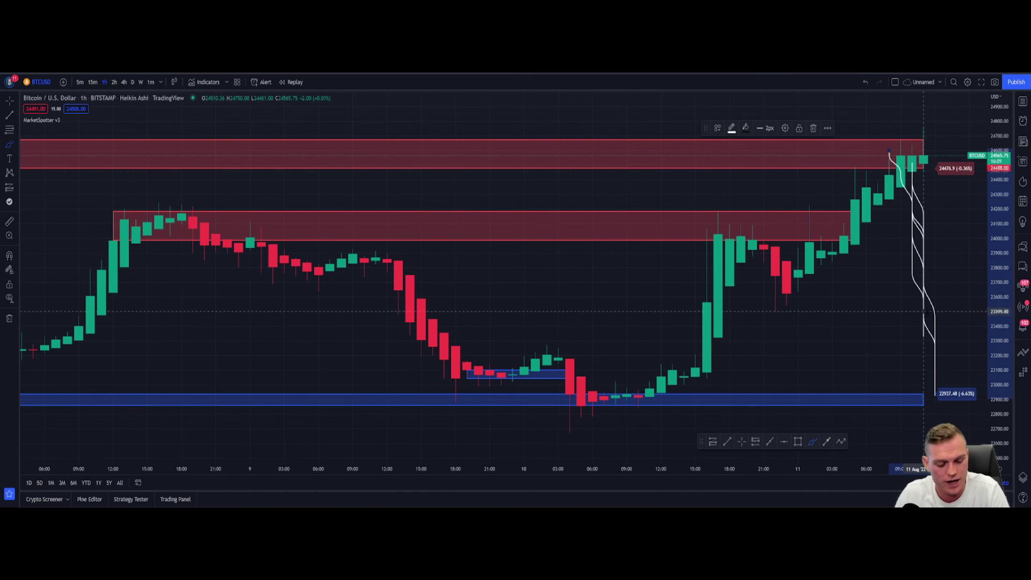
key("ctrl+z")
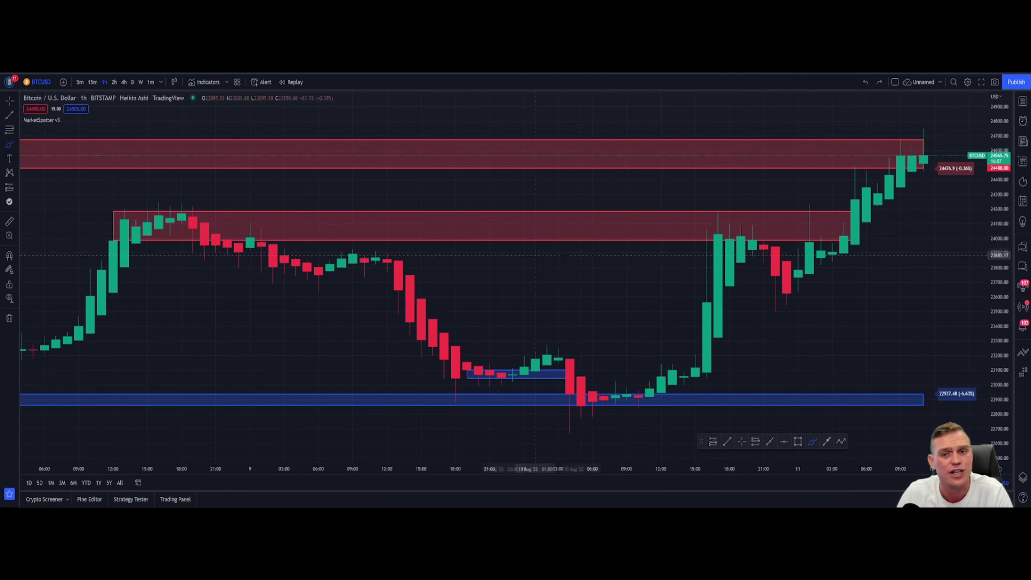
mouse_move(181, 207)
left_mouse_down()
mouse_move(148, 209)
mouse_move(236, 228)
left_mouse_up()
mouse_move(773, 208)
left_mouse_down()
mouse_move(677, 223)
mouse_move(847, 216)
left_mouse_up()
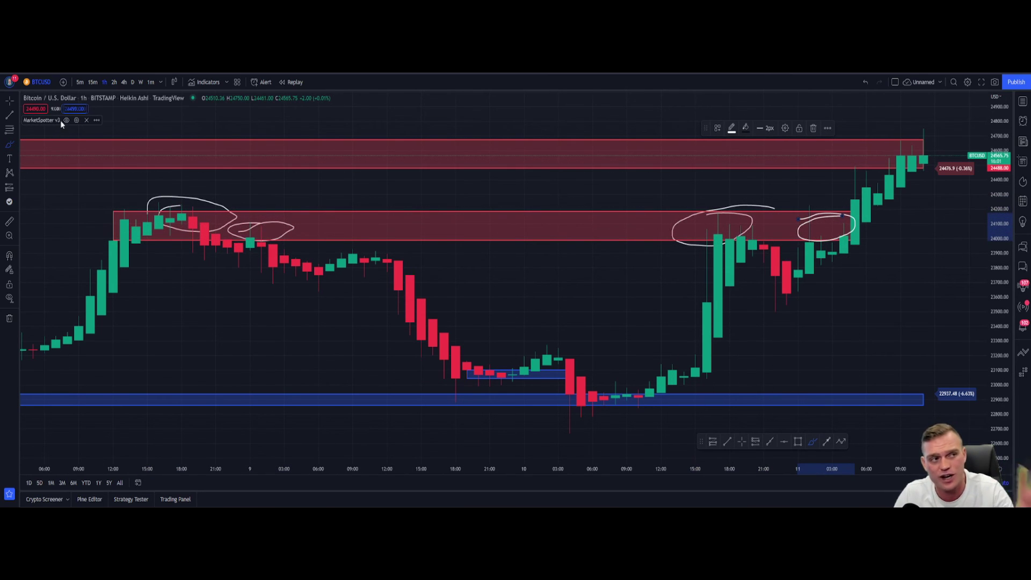
mouse_move(865, 215)
left_mouse_down()
mouse_move(878, 172)
mouse_move(856, 179)
left_mouse_up()
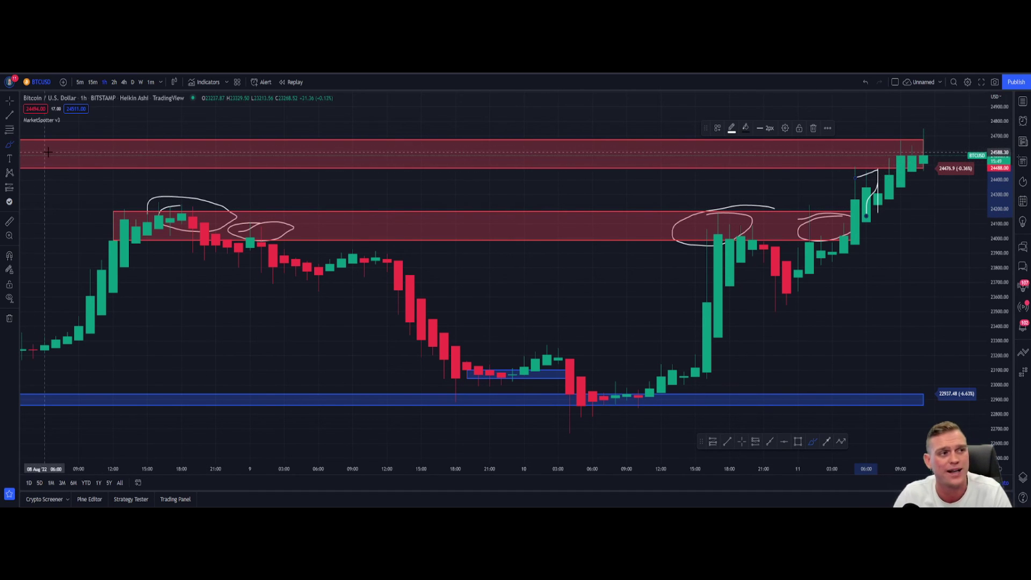
key("ctrl+z")
key("ctrl+z")
key("ctrl+z")
key("ctrl+z")
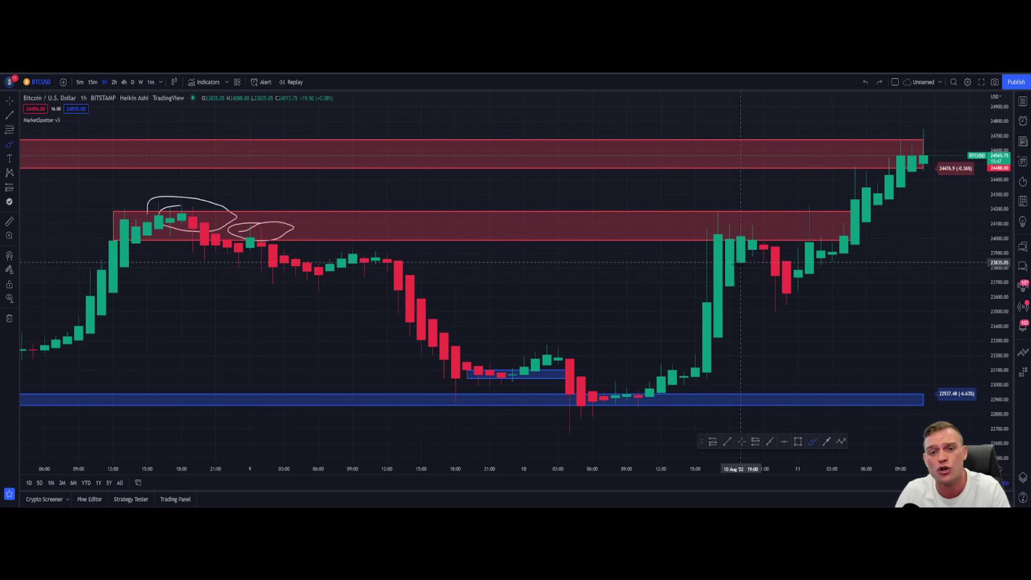
key("ctrl+z")
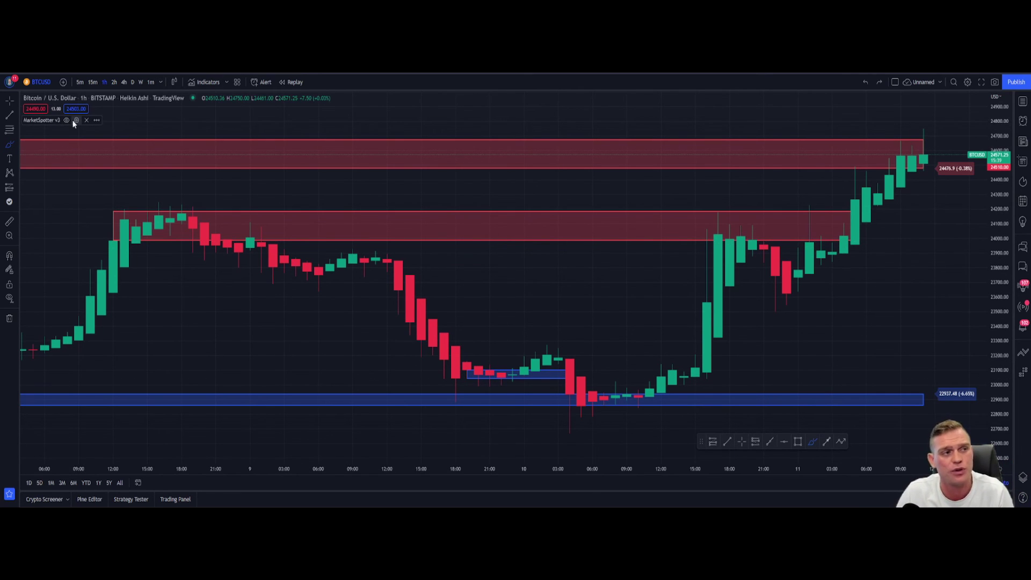
Turn off Show Broken Zones in MarketSpotter v3, then select the Brush drawing tool.
left_click(76, 120)
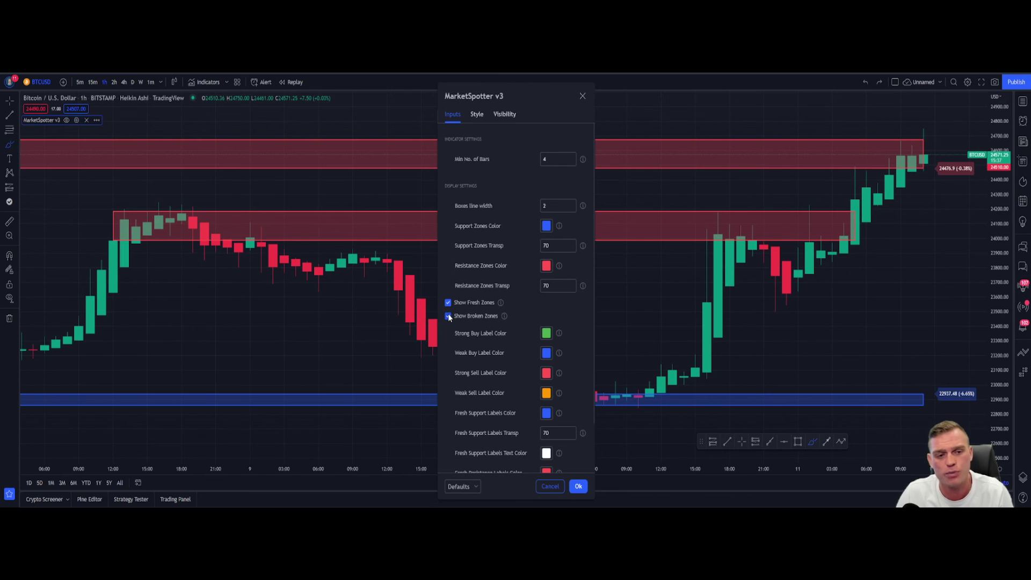
left_click(578, 486)
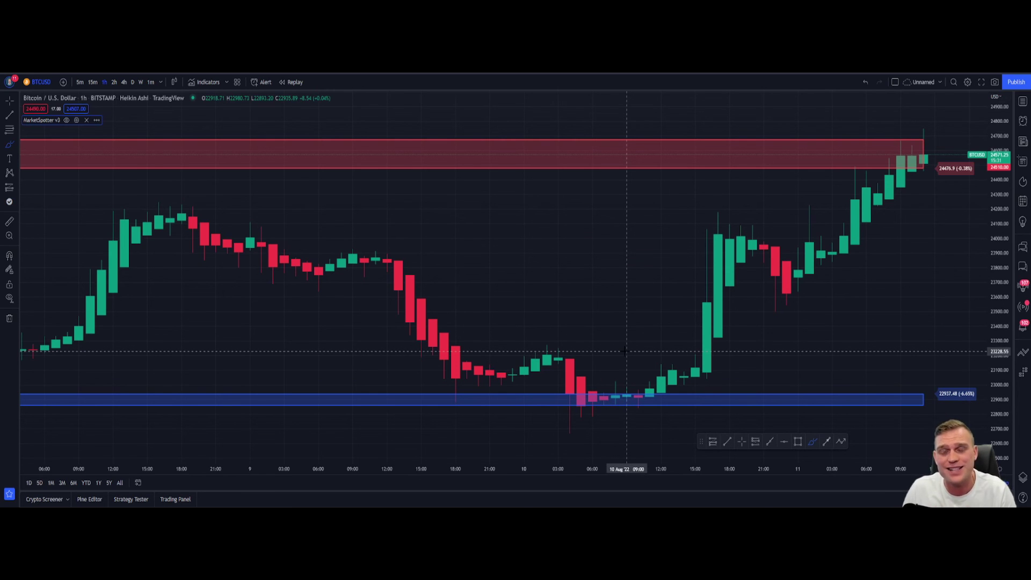
left_click(9, 150)
left_click(41, 146)
scroll(726, 286, "down", 1)
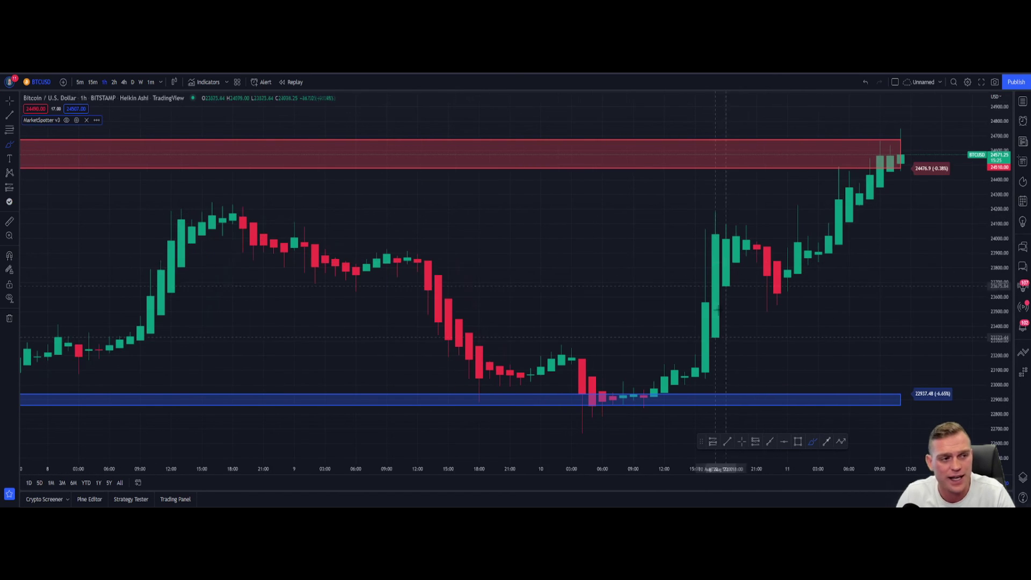
Brush the path from blue support up into red resistance, measure it, and open MarketSpotter v3 settings.
scroll(726, 286, "down", 1)
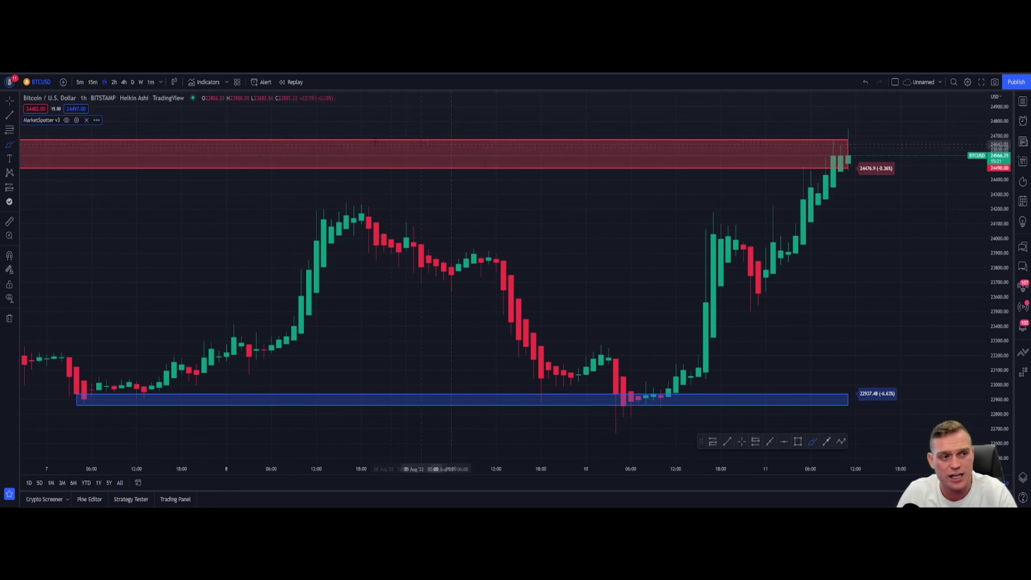
mouse_move(94, 388)
left_mouse_down()
mouse_move(230, 231)
mouse_move(564, 388)
mouse_move(816, 144)
mouse_move(871, 145)
left_mouse_up()
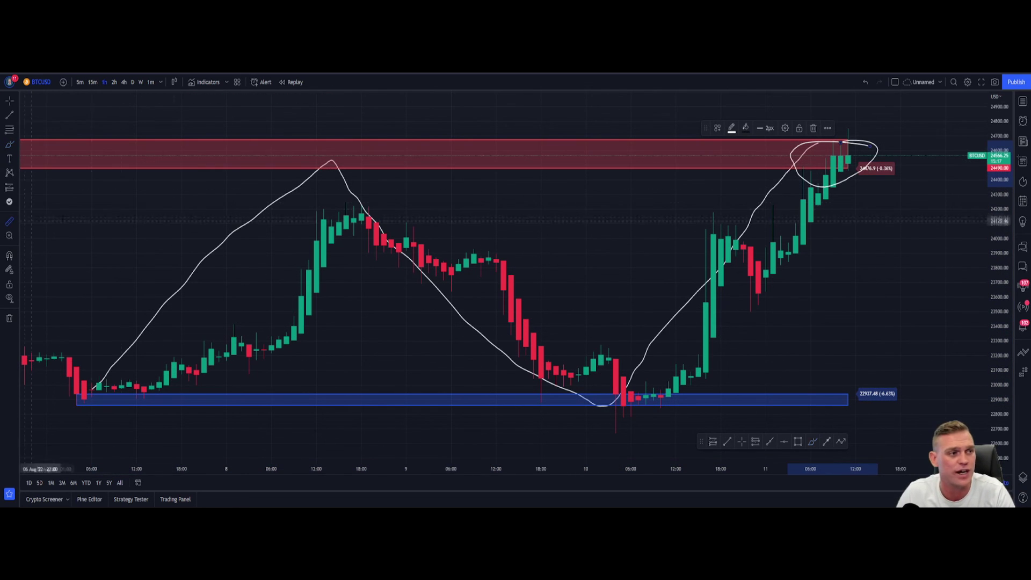
left_click_drag(294, 168, 353, 395)
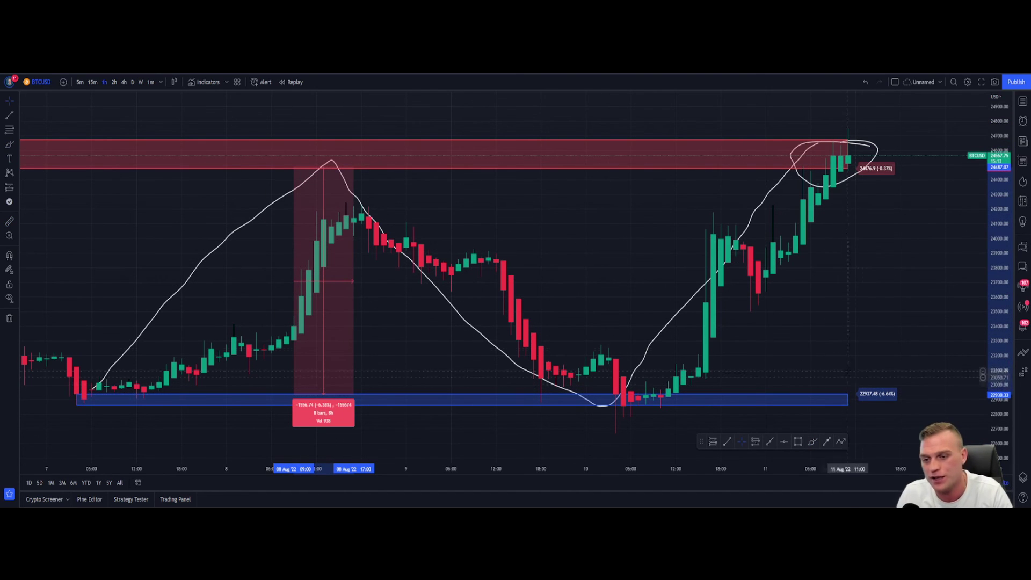
left_click(885, 380)
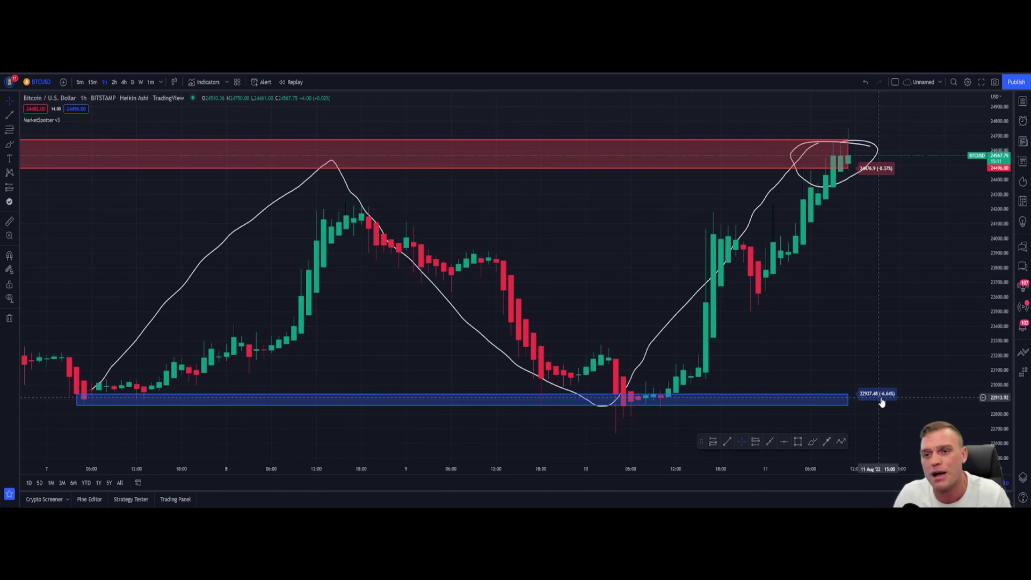
scroll(883, 376, "left", 3)
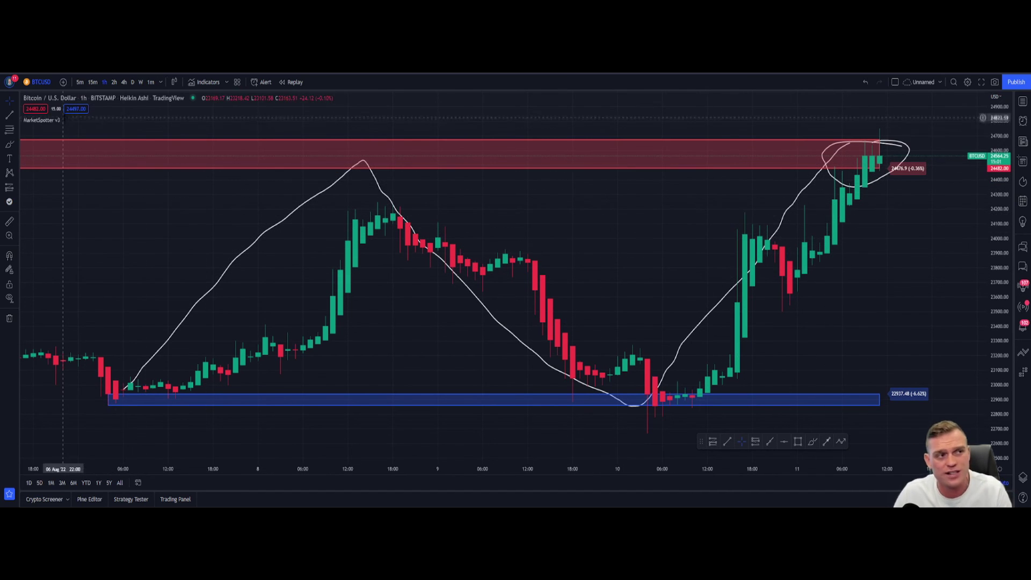
left_click(74, 120)
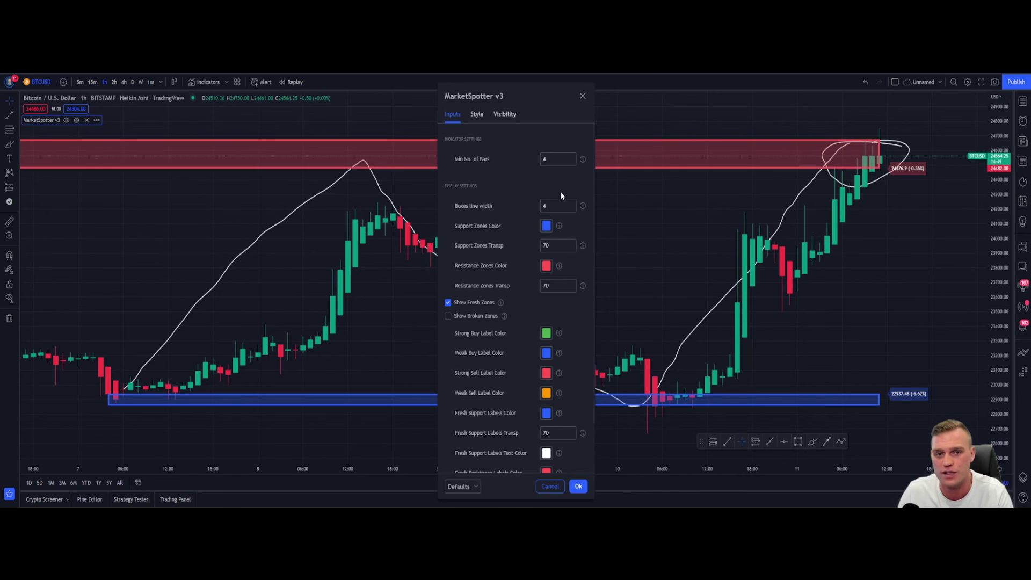
Try white for the Resistance Zones Color, then cancel to keep the zones red.
left_click(546, 266)
left_click(549, 282)
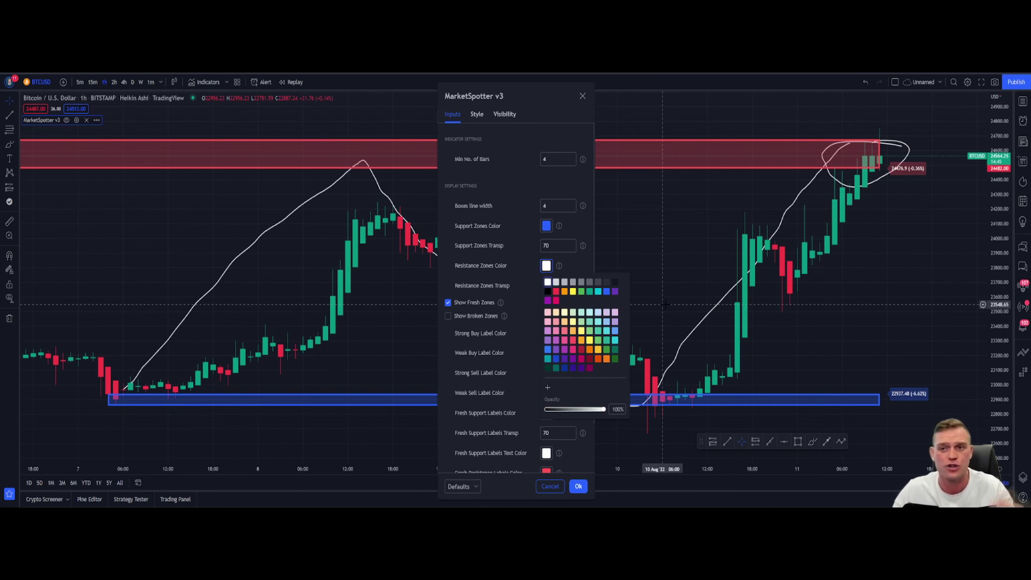
left_click(633, 278)
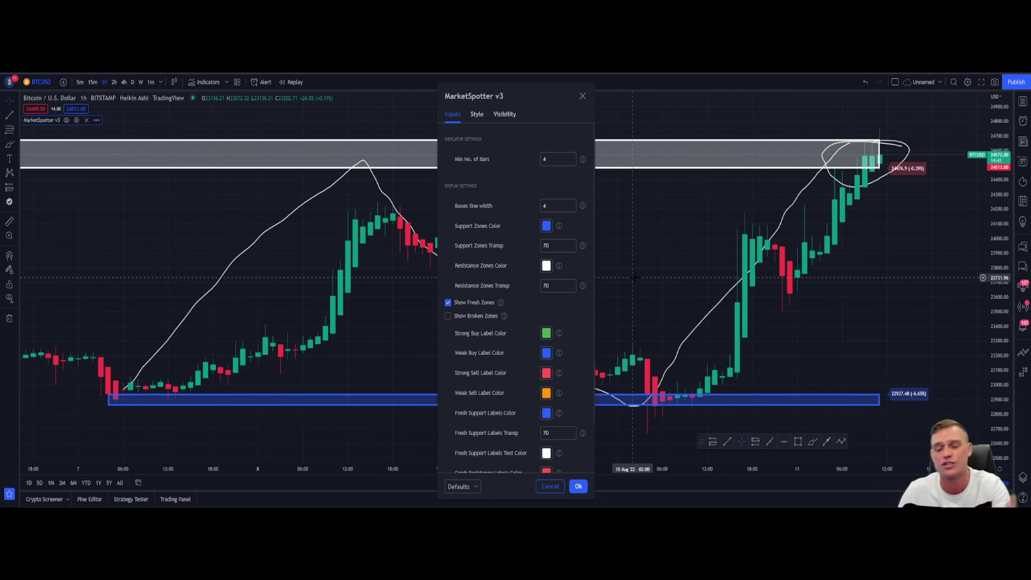
left_click(550, 486)
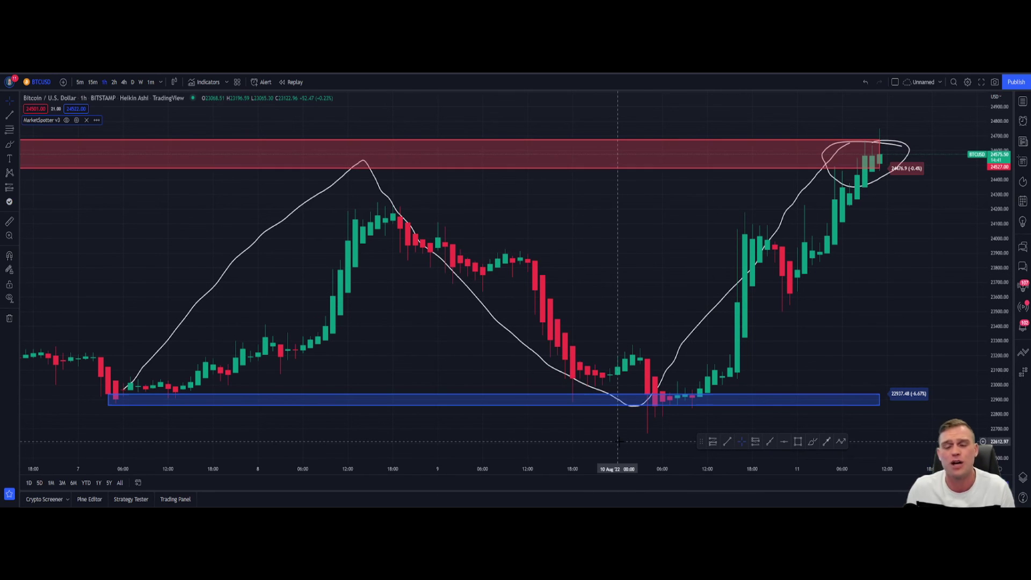